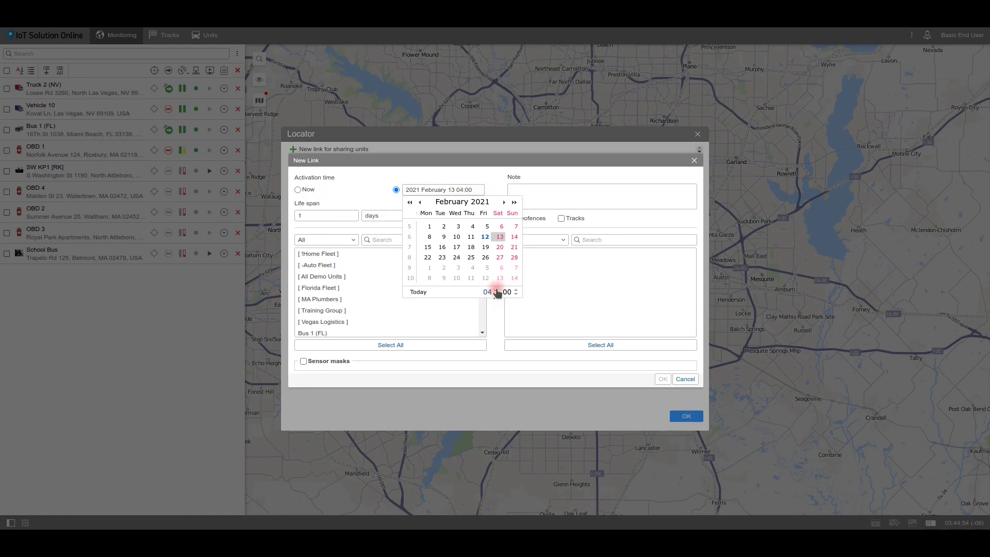
Step: Set the new link to activate Now with a life span of 0 hours (unlimited)
click(514, 237)
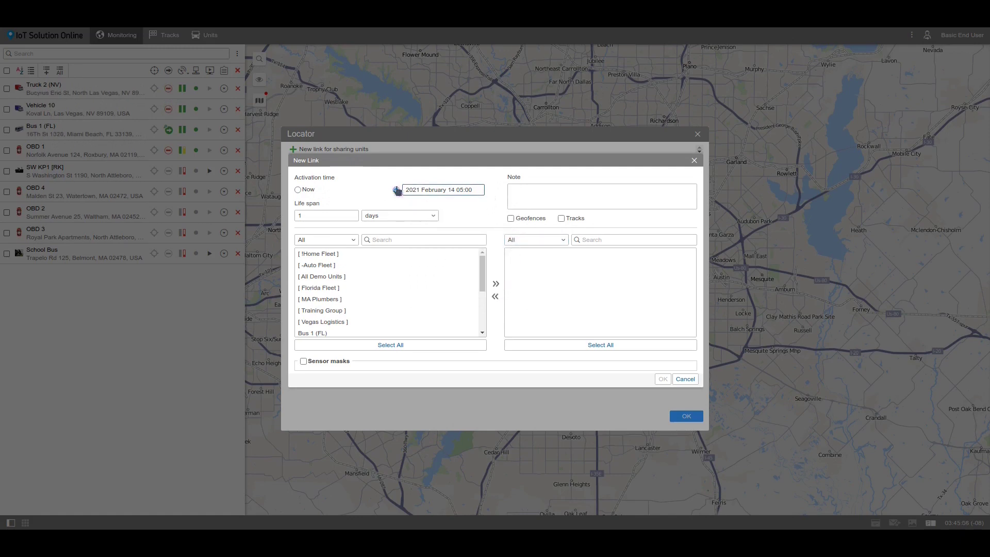
click(310, 192)
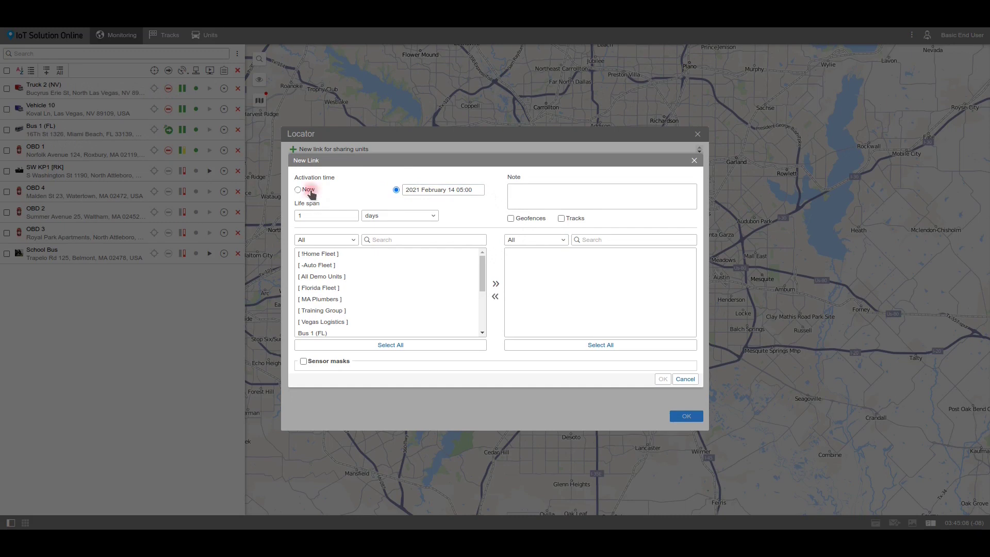
click(299, 219)
text(2)
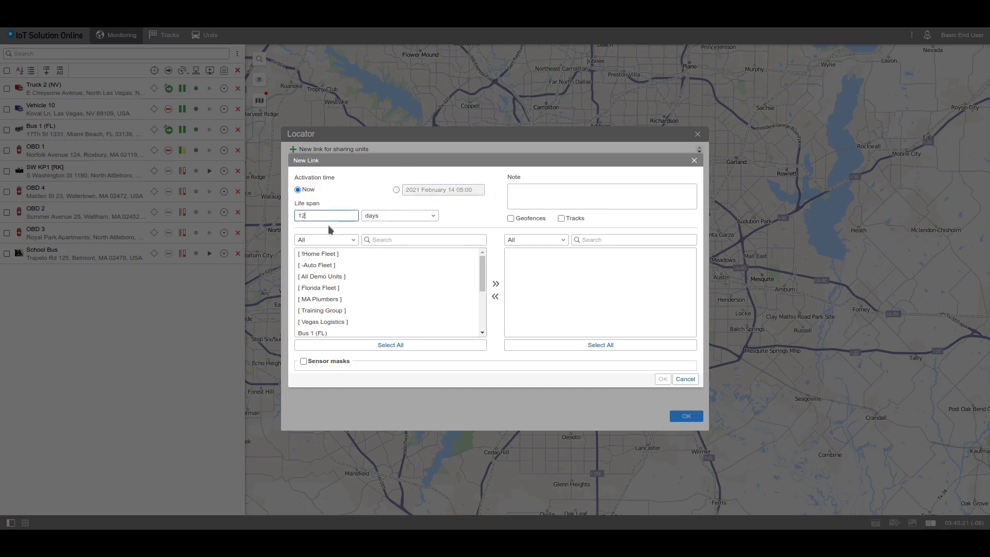
click(380, 216)
click(379, 233)
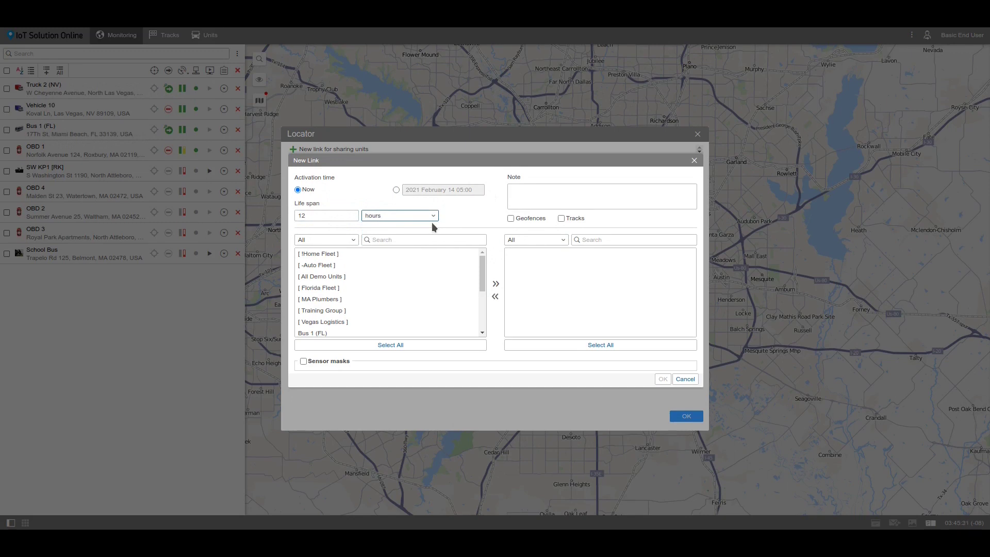
double_click(331, 215)
text(0)
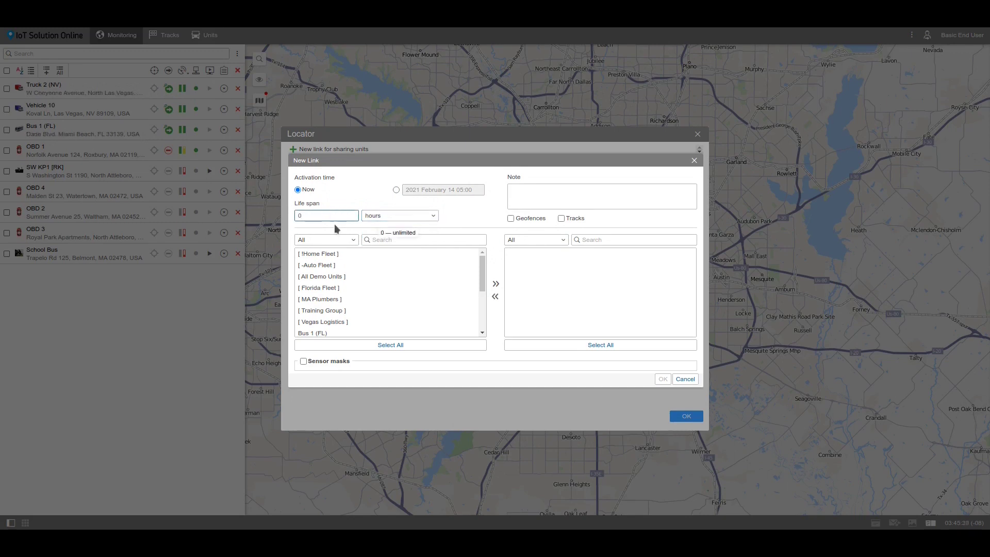
click(328, 277)
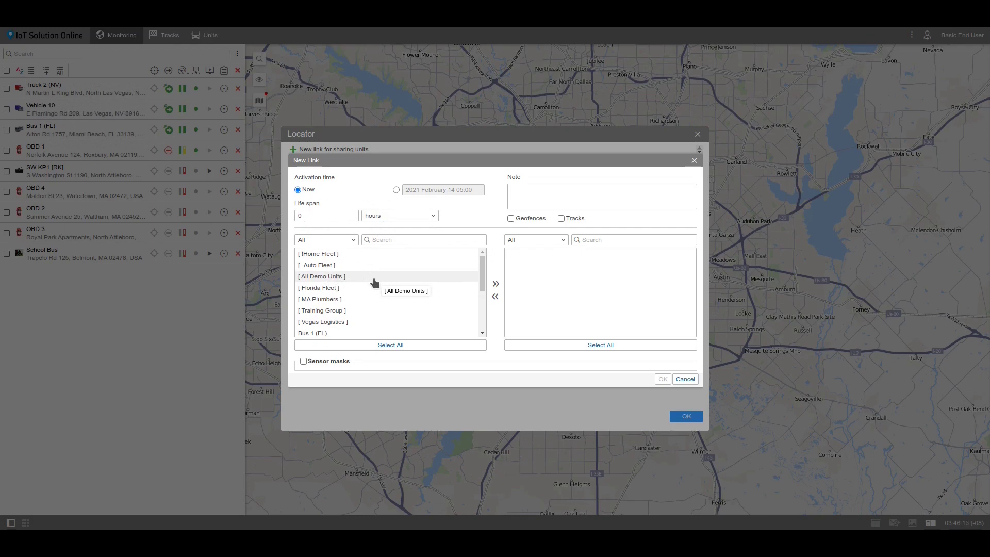
Step: Share units OBD 1 and School Bus in the link and add the note 'Bricks Delivery'
click(327, 242)
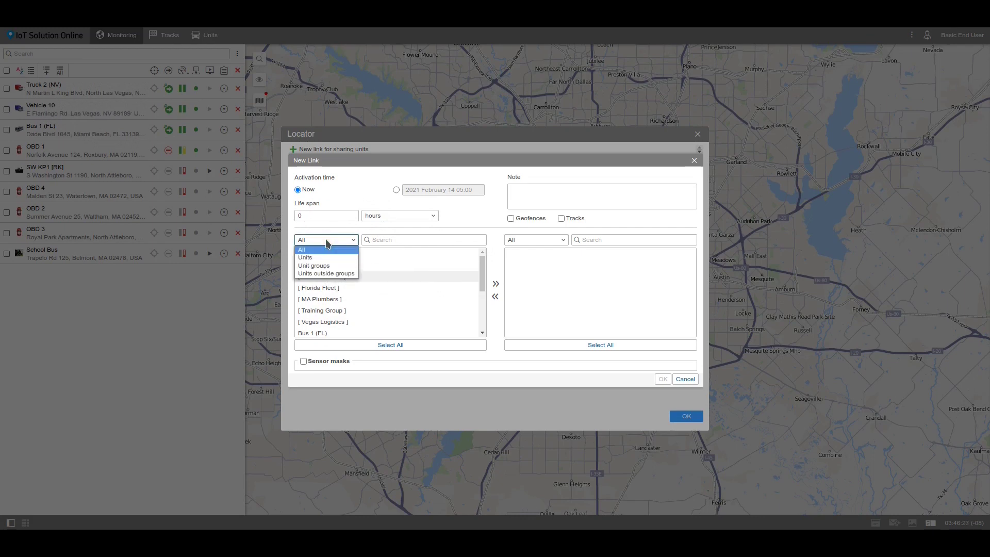
click(328, 257)
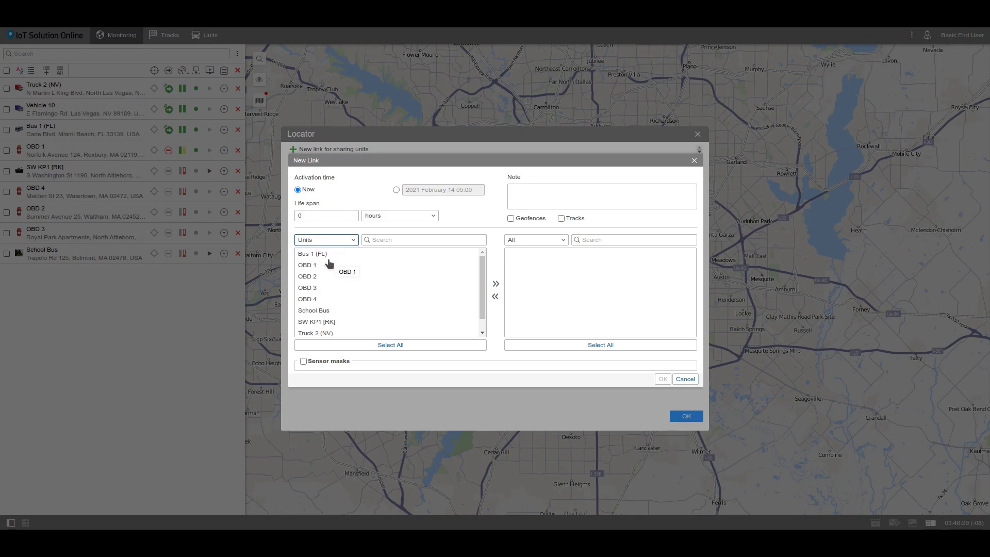
click(329, 263)
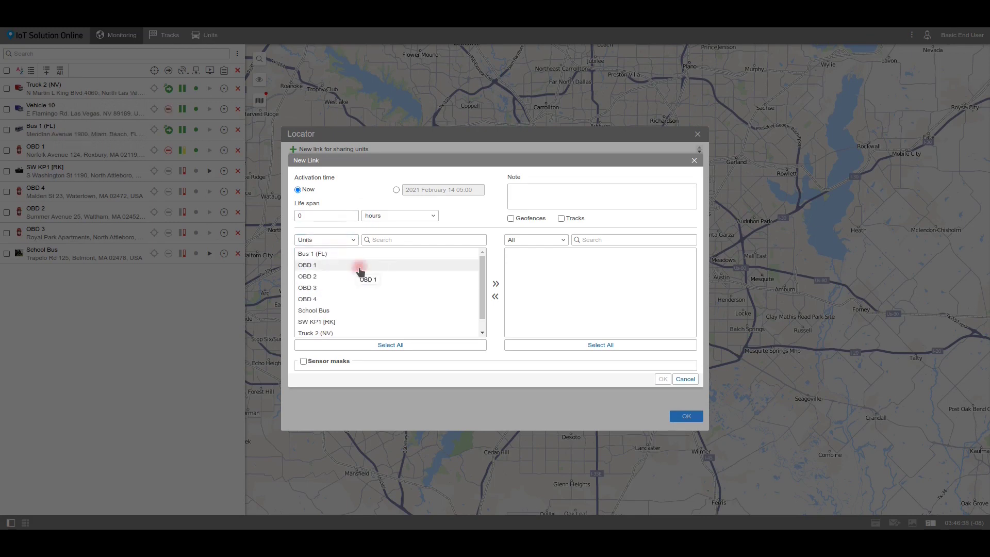
click(496, 284)
double_click(395, 299)
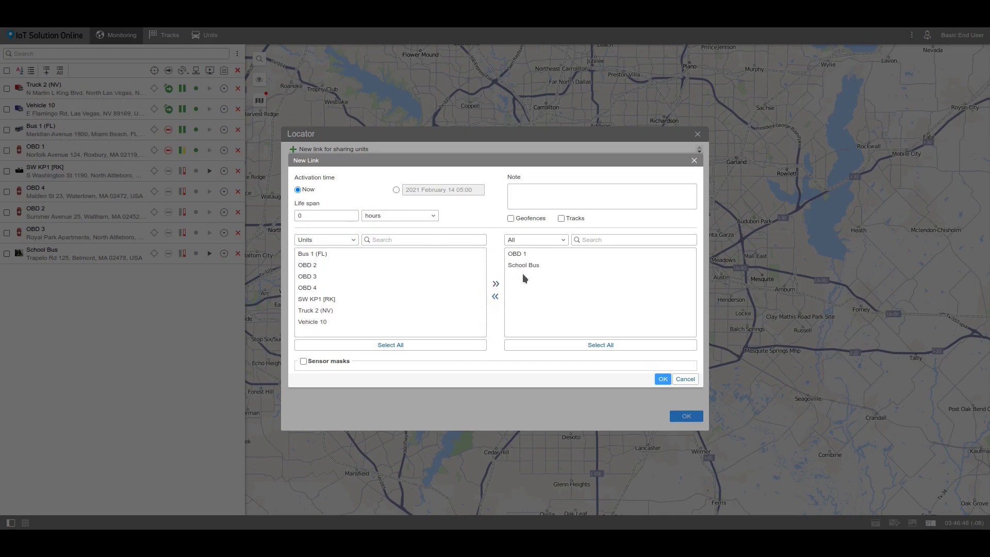
click(569, 199)
text(Bricks De)
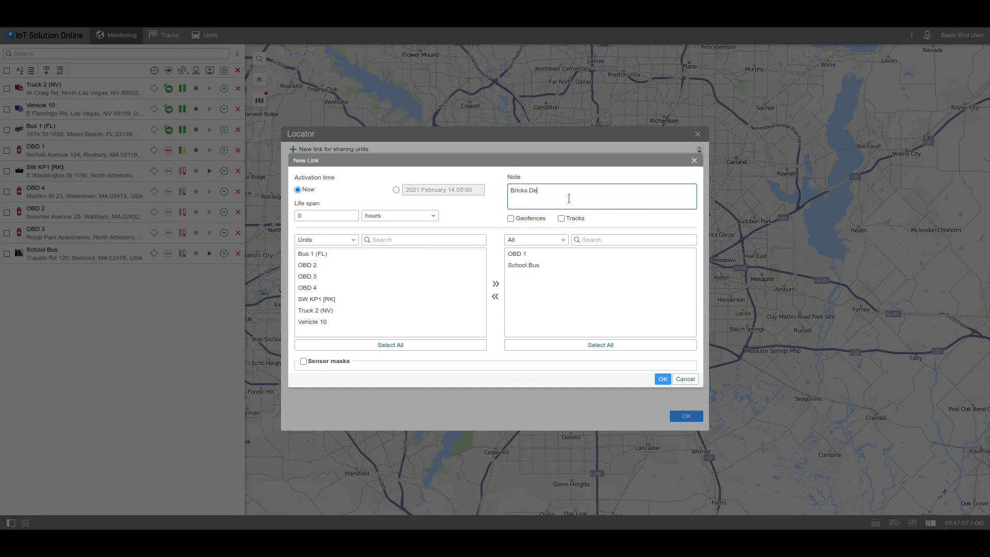
text(livery)
Step: Include geofences and tracks, enable sensor masks with a mask entry, and save the link
click(521, 220)
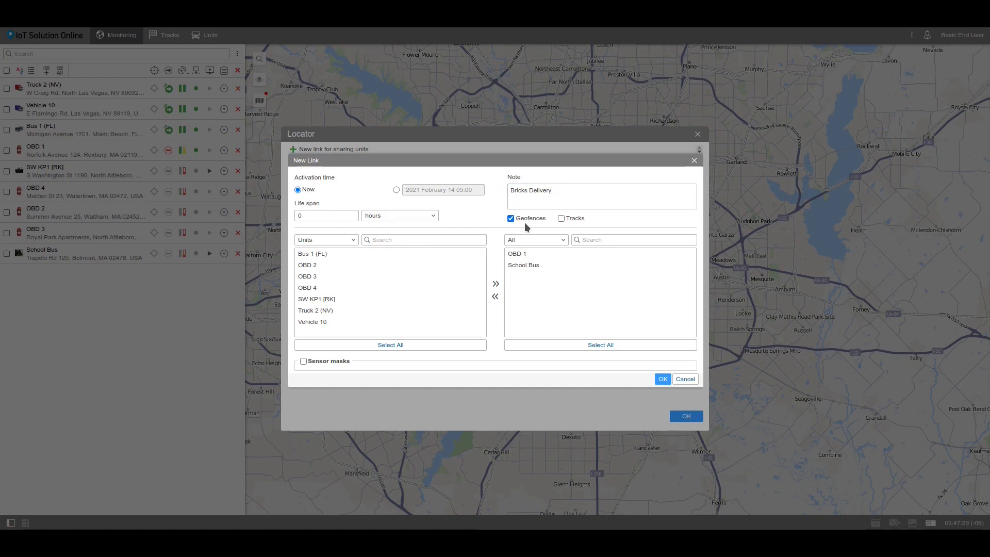
click(561, 218)
click(303, 361)
click(368, 363)
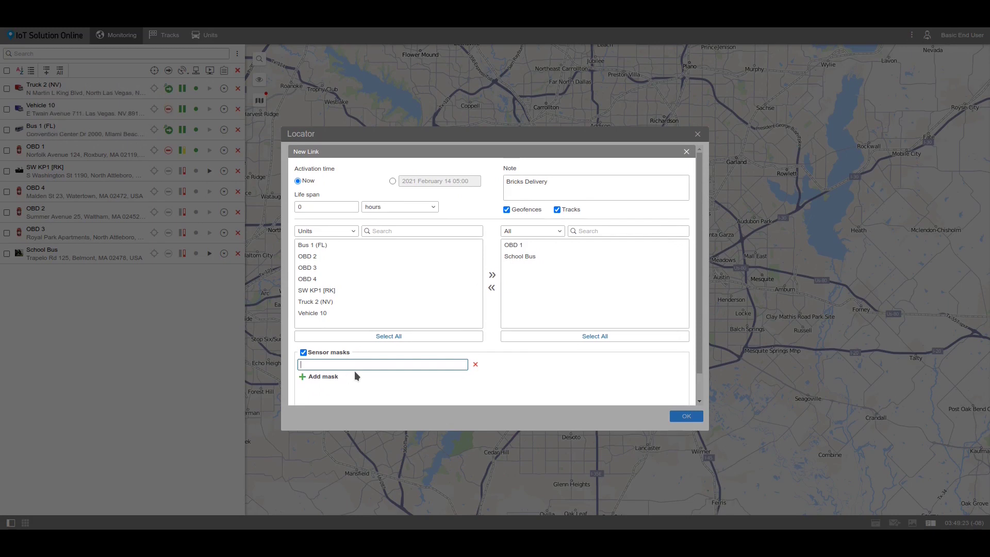
mouse_move(351, 362)
scroll(413, 381, down, 1)
click(657, 397)
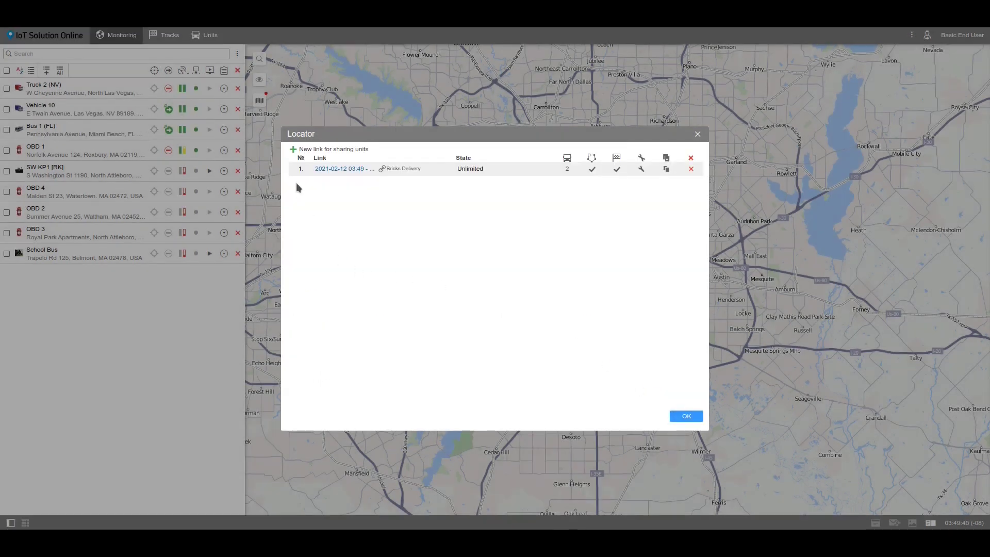
Step: Open the Bricks Delivery link, reveal then hide its share URL, and check its unit count
click(342, 171)
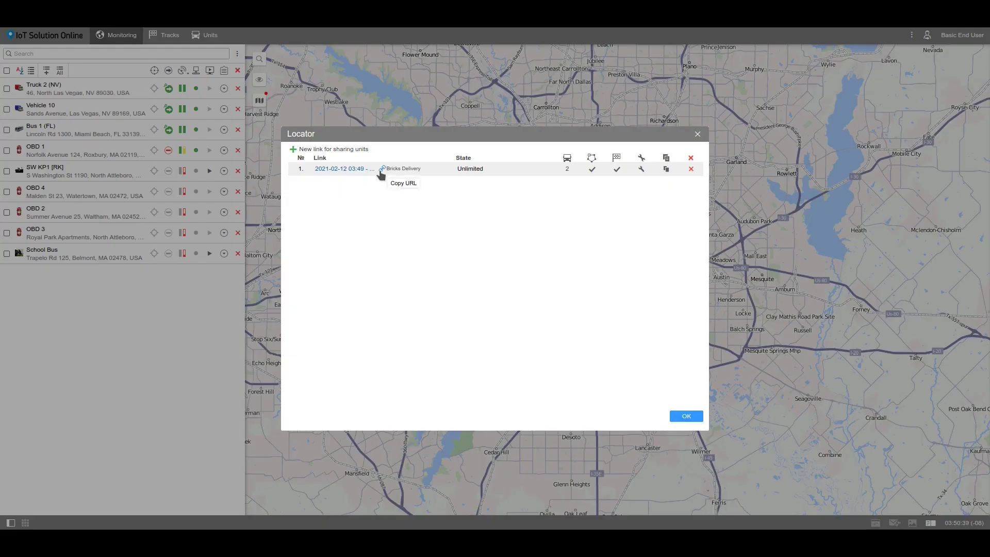
click(381, 170)
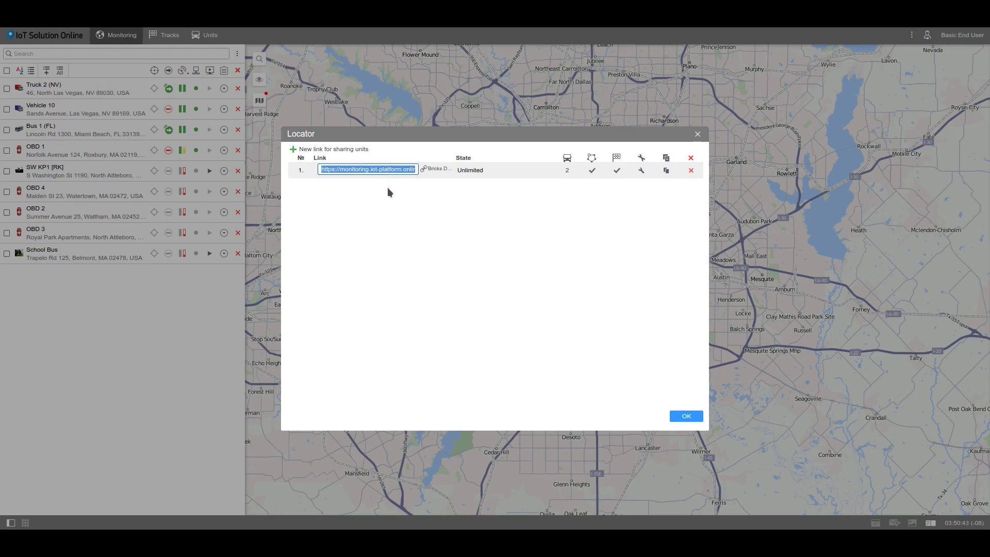
click(388, 187)
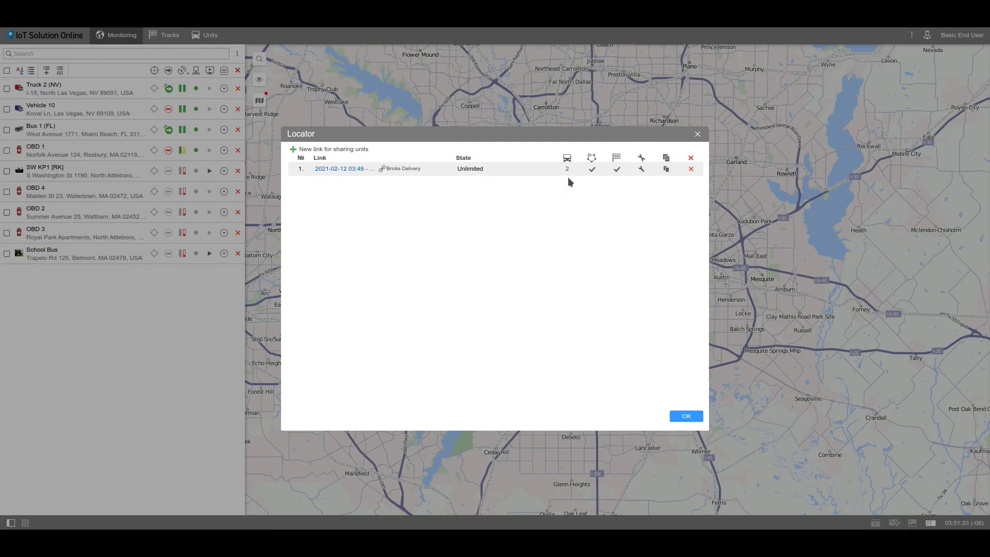
mouse_move(564, 171)
Step: View the Bricks Delivery link's properties and close them without changes
click(641, 169)
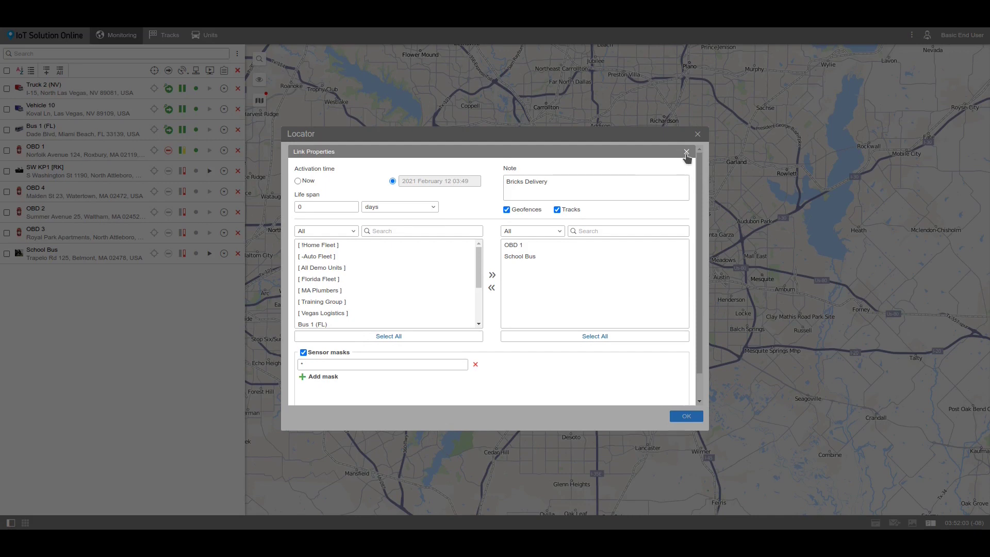
click(687, 152)
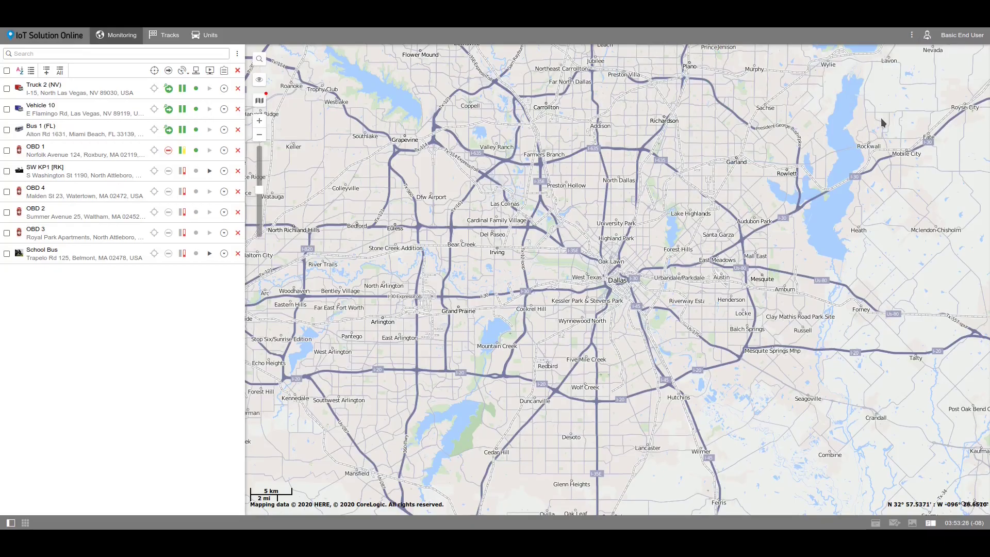
Step: Add Tools to the top bar from the menu customization checklist
click(908, 38)
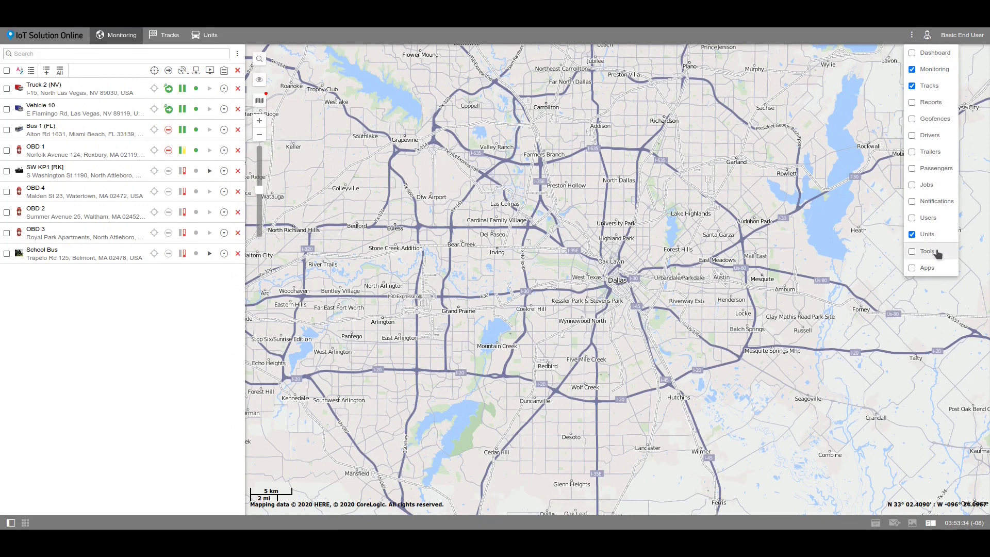
click(912, 251)
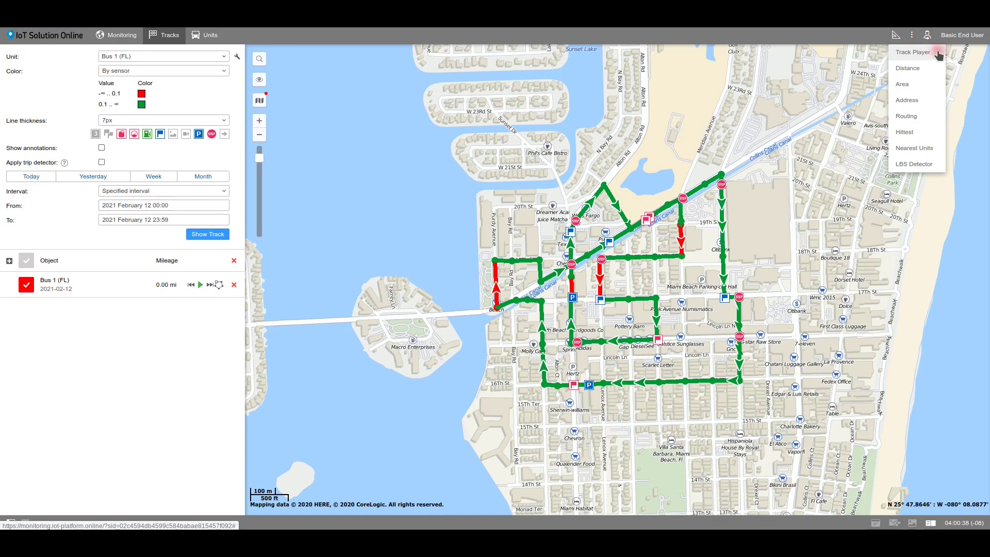
Step: Replay Bus 1 (FL)'s track in the Track Player at 100x through to the end, toggling map centring
click(913, 52)
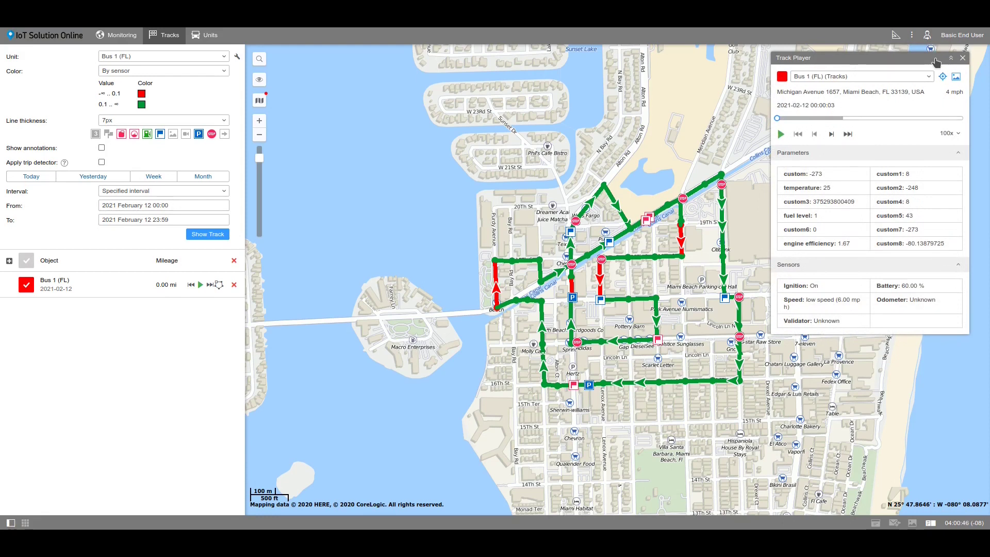
click(953, 136)
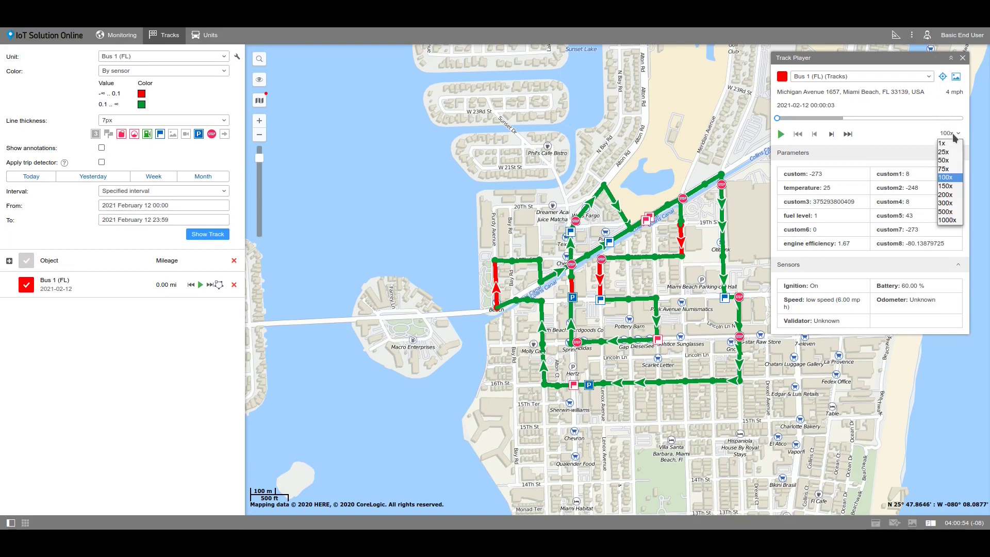
click(950, 181)
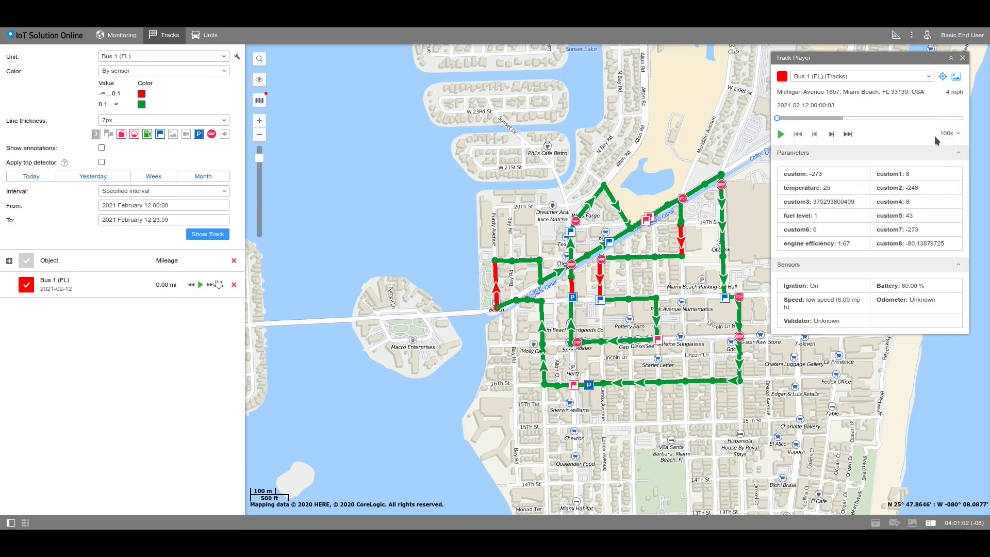
click(854, 118)
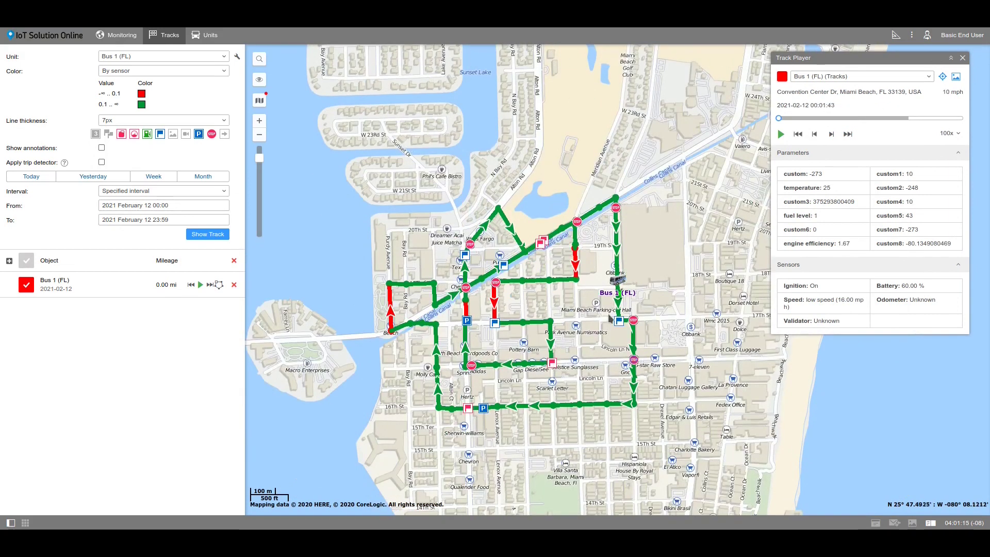
click(798, 134)
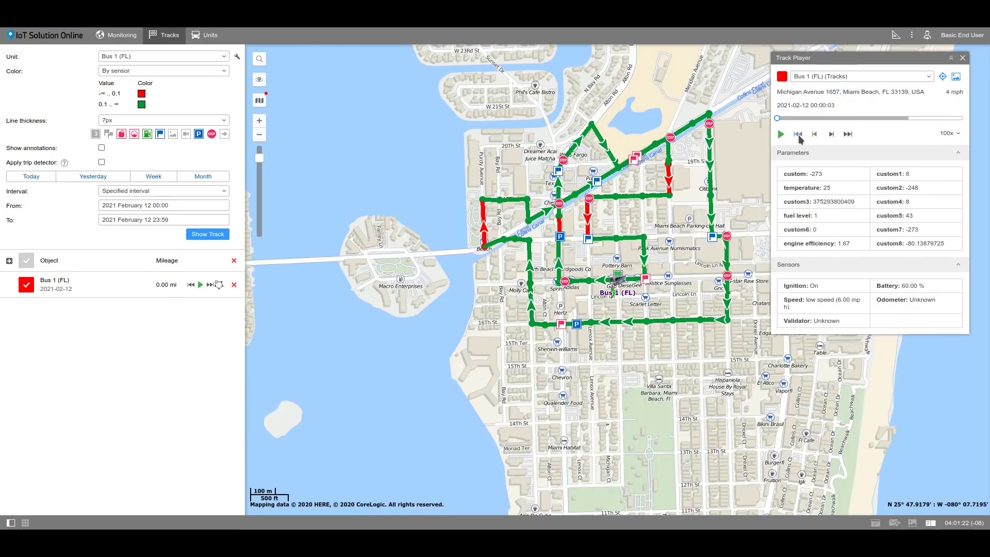
click(830, 135)
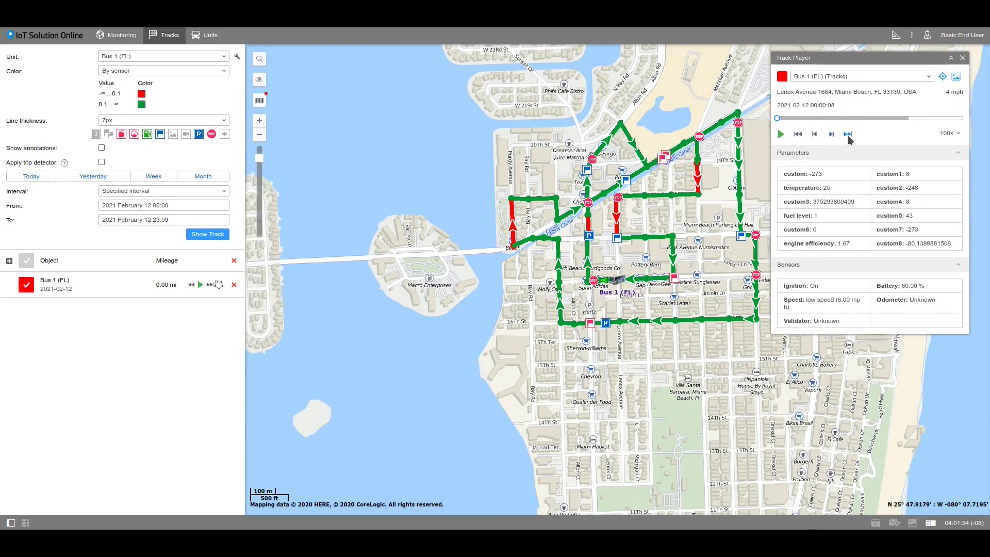
click(848, 134)
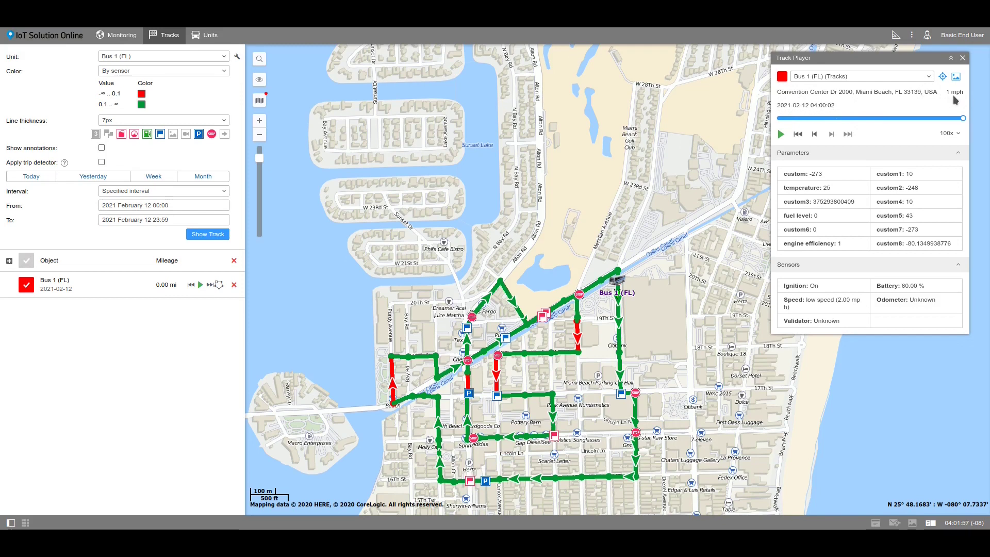
click(924, 78)
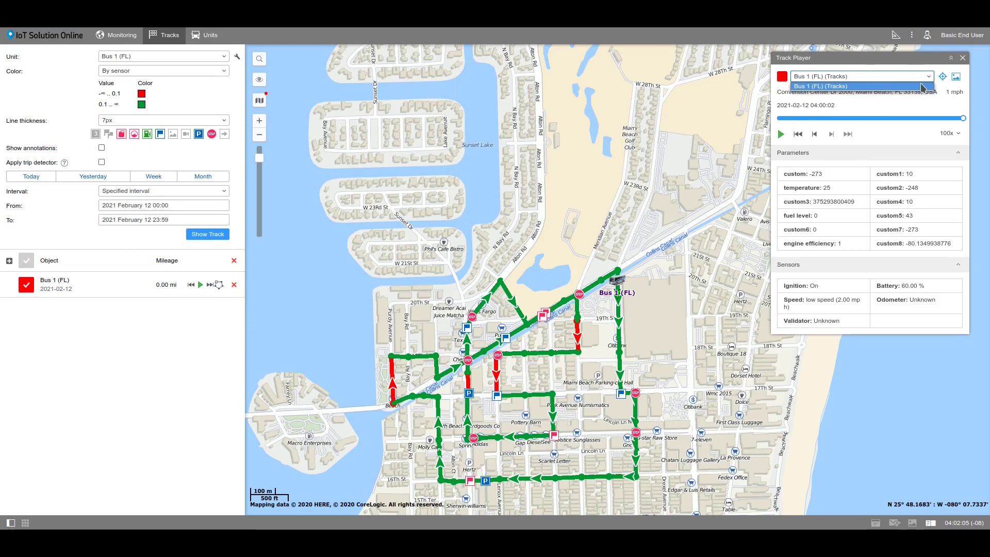
click(923, 87)
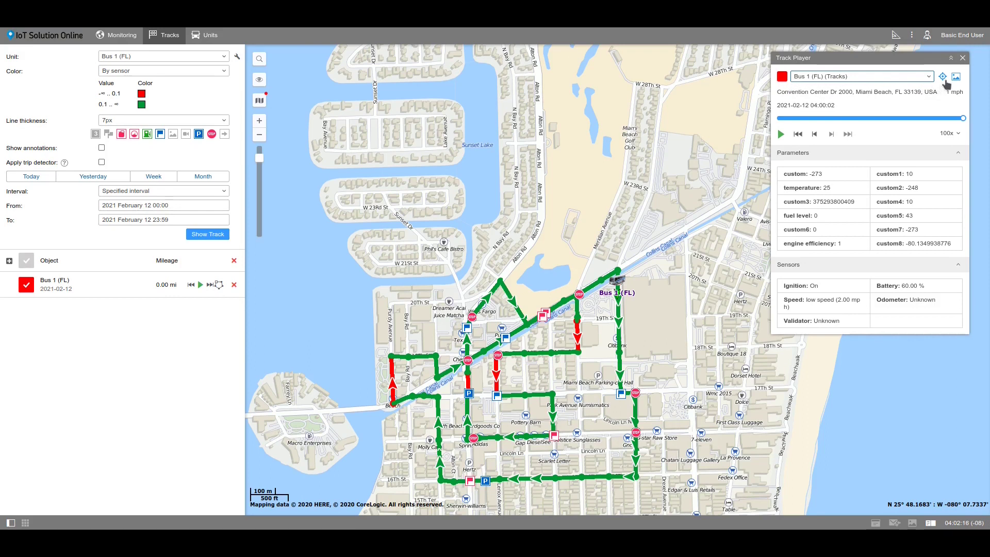
click(943, 77)
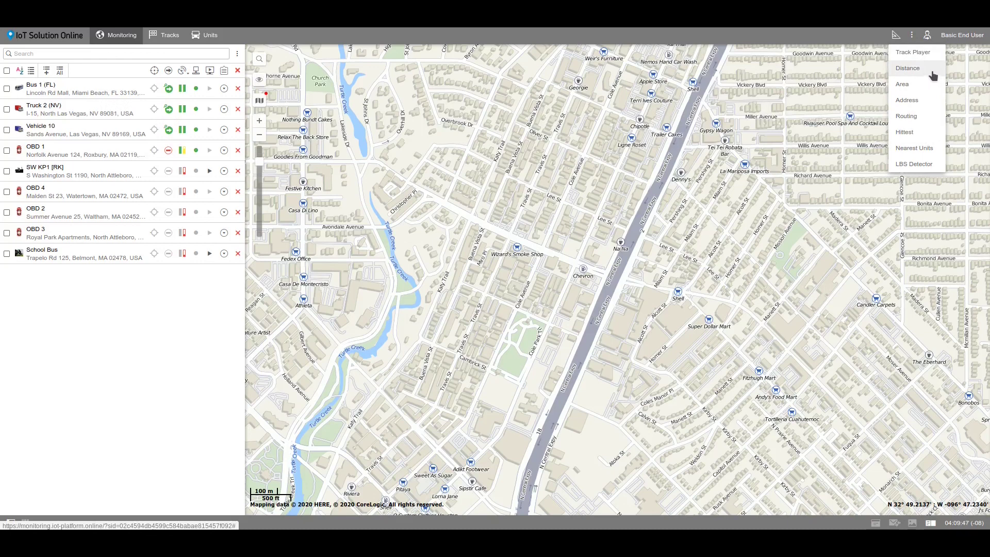
click(931, 74)
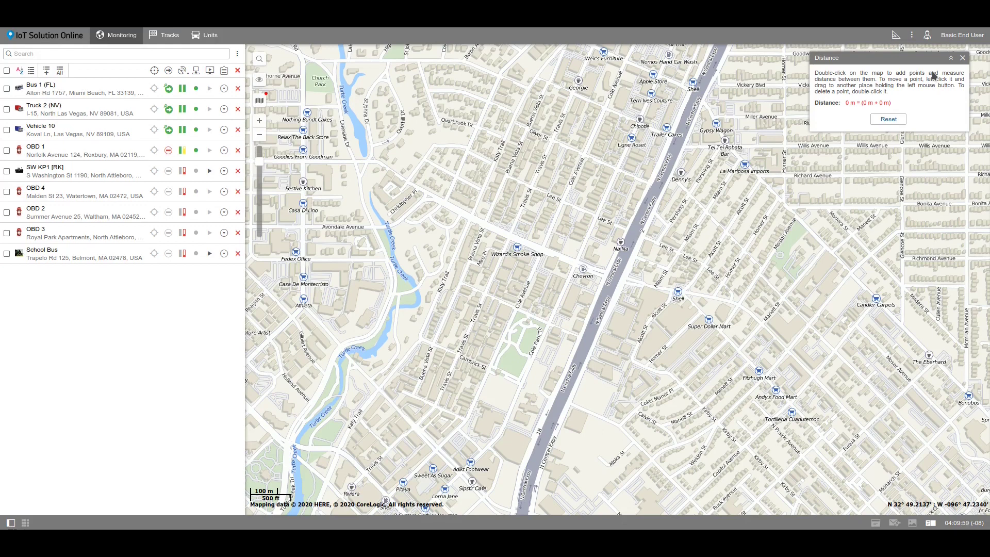
double_click(603, 273)
double_click(494, 231)
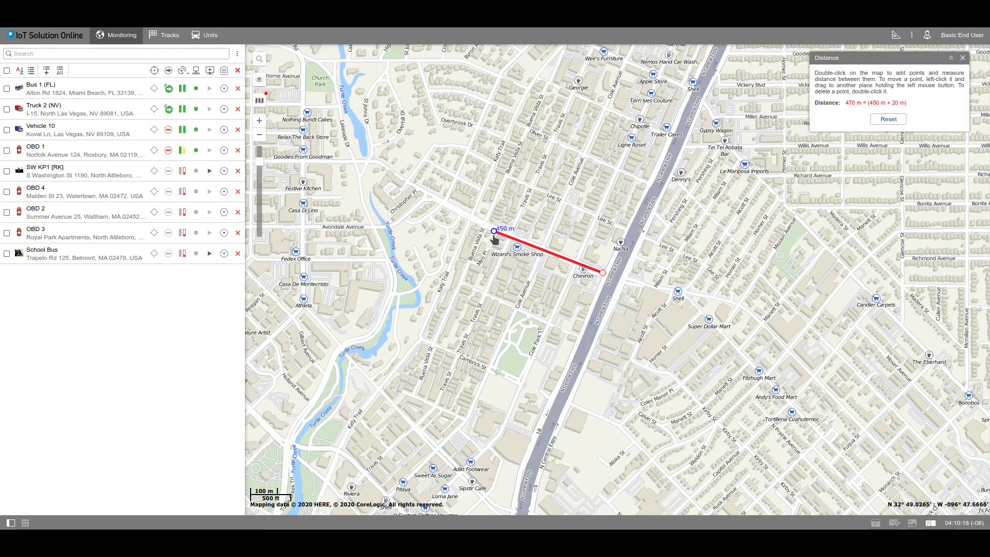
double_click(470, 285)
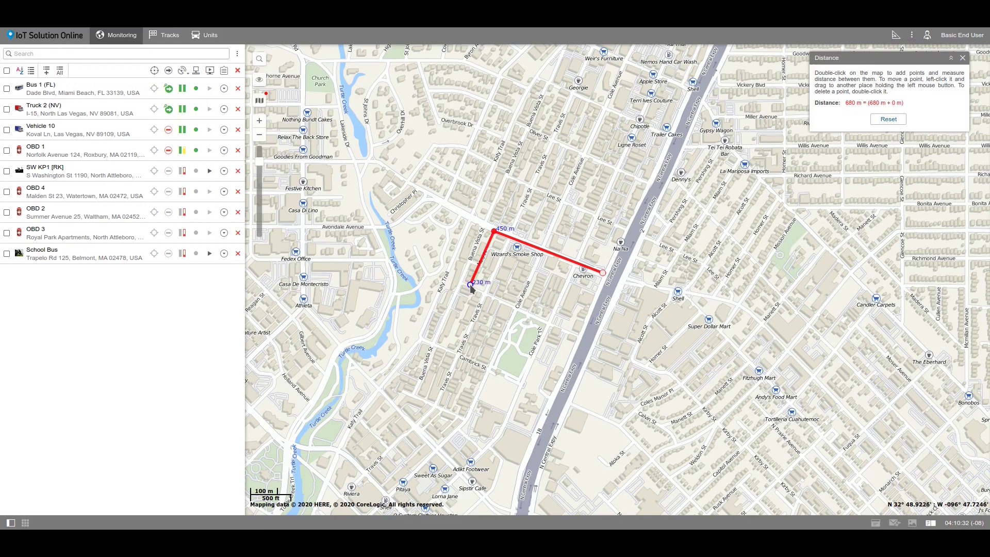
drag(470, 286, 444, 351)
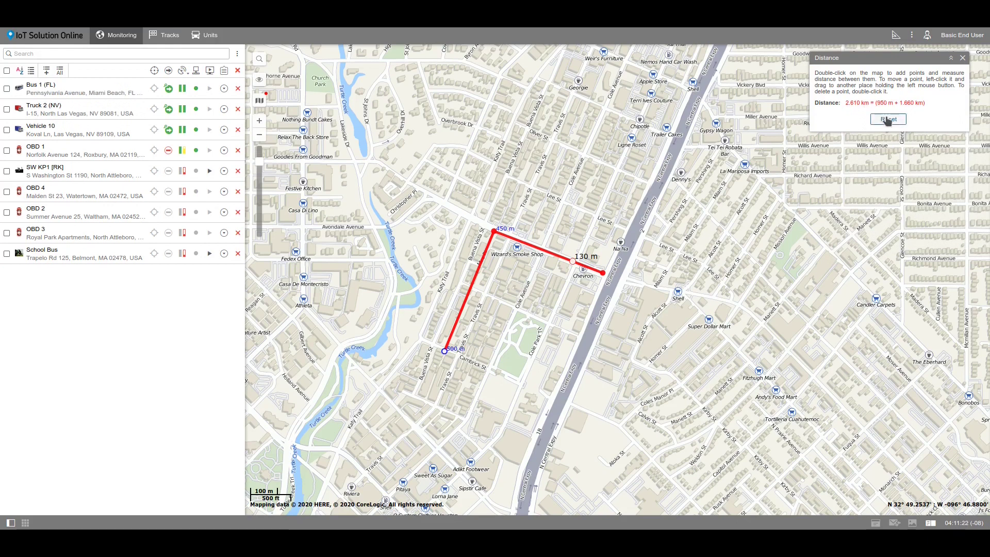
click(887, 119)
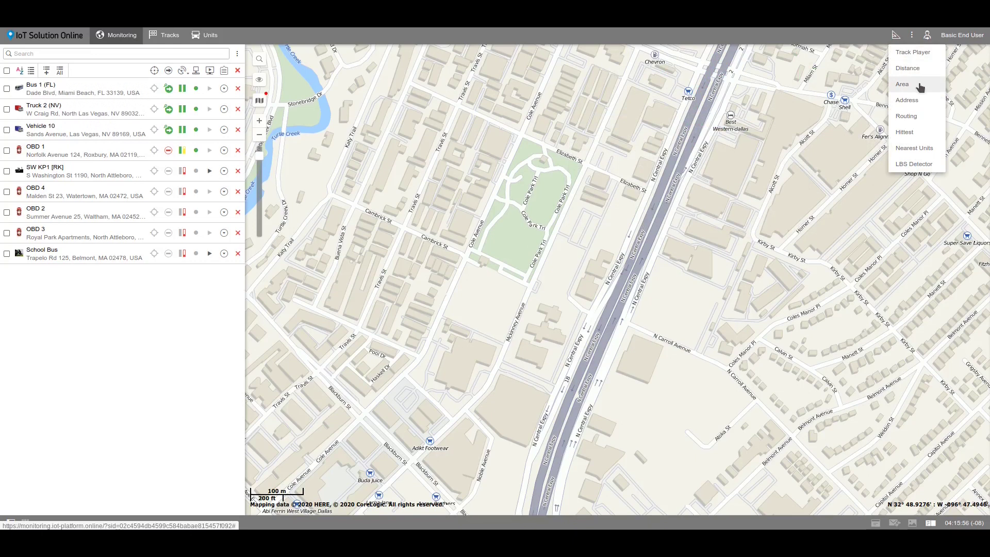
click(920, 87)
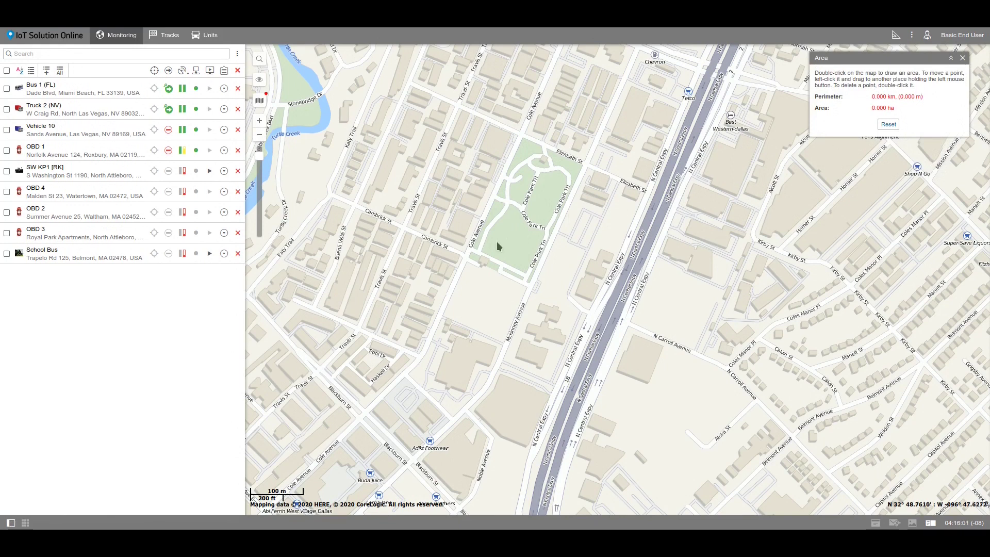
double_click(469, 247)
click(521, 135)
click(586, 165)
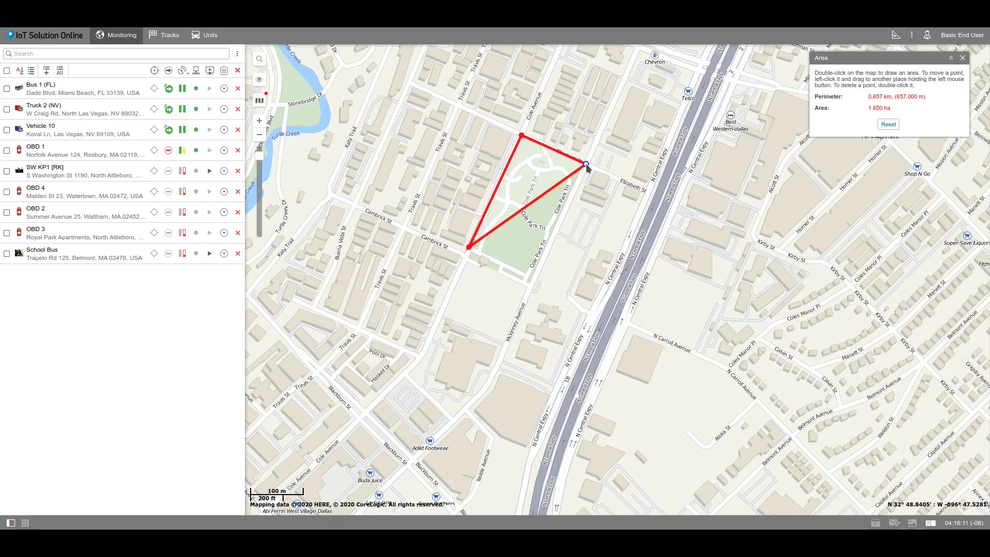
double_click(474, 185)
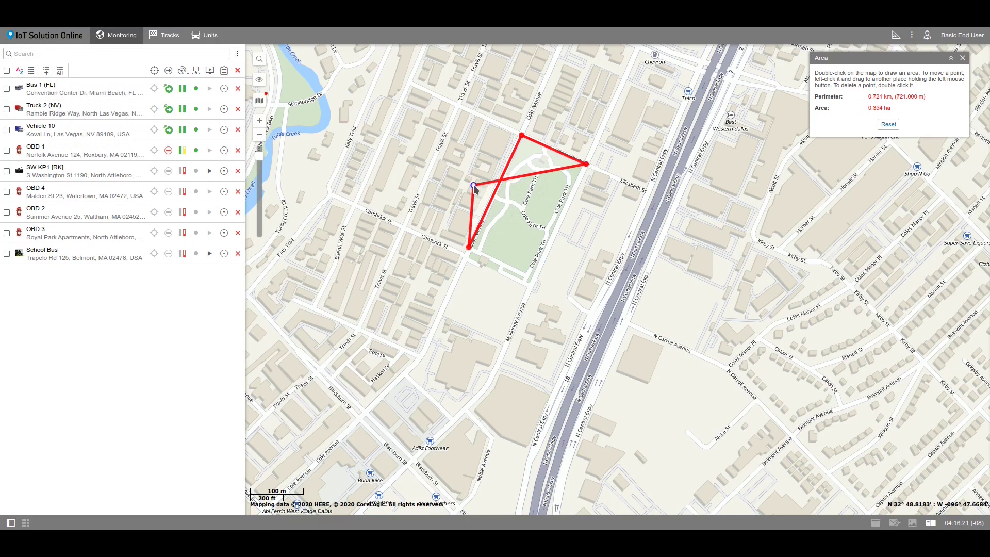
drag(474, 184, 528, 278)
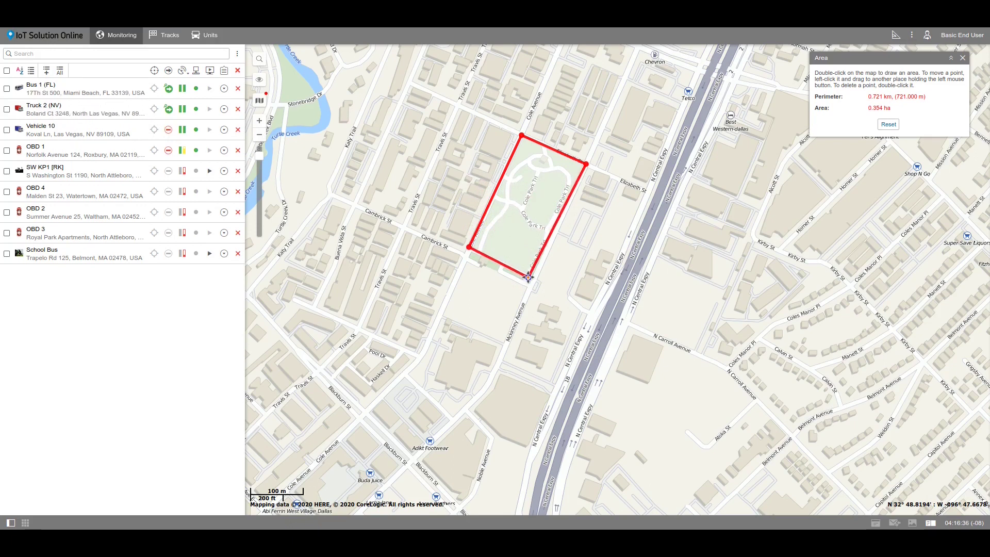
click(498, 282)
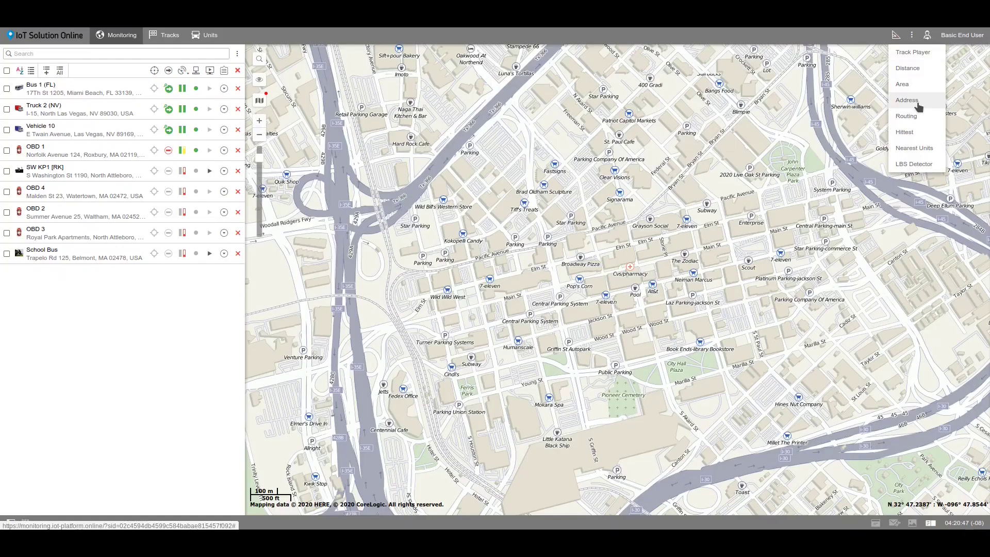
click(908, 101)
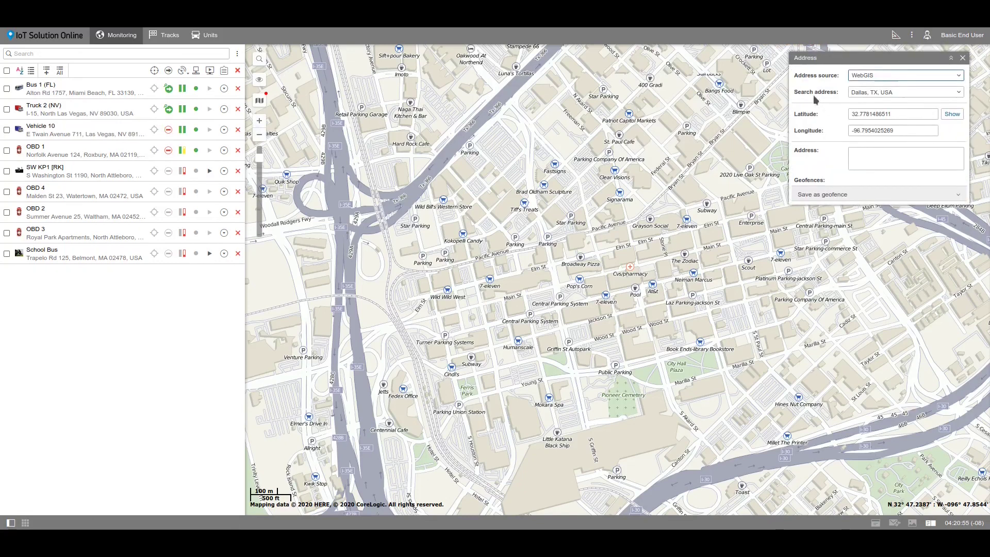
click(879, 77)
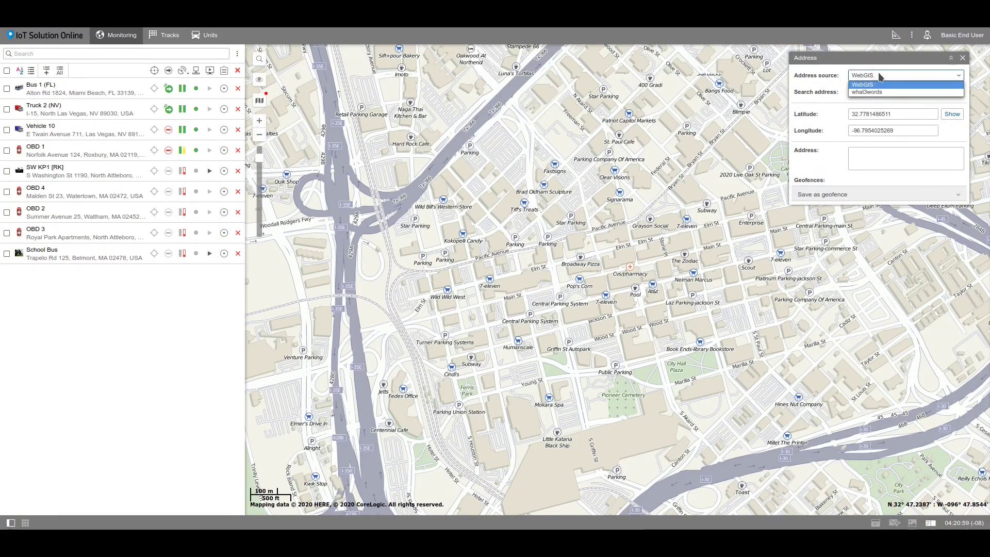
click(883, 85)
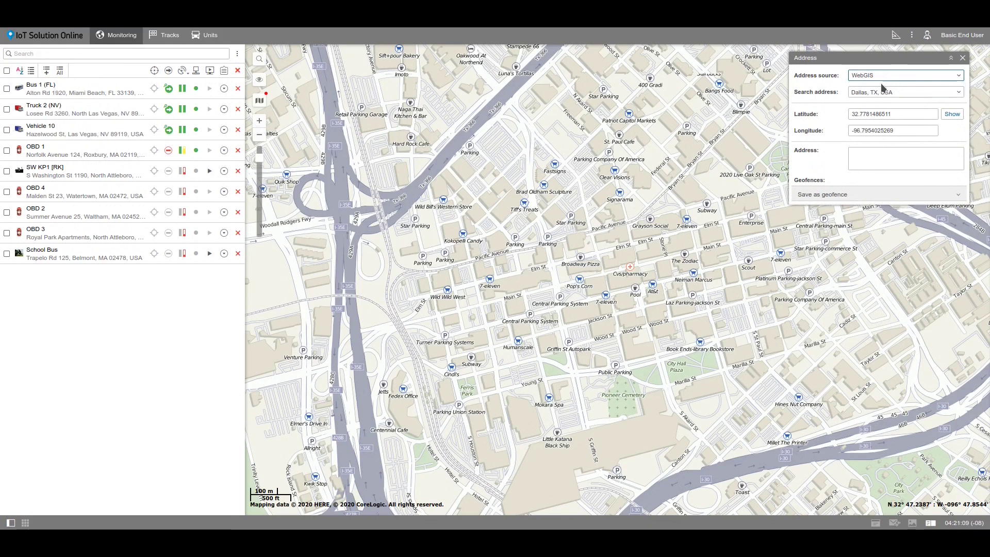
click(578, 265)
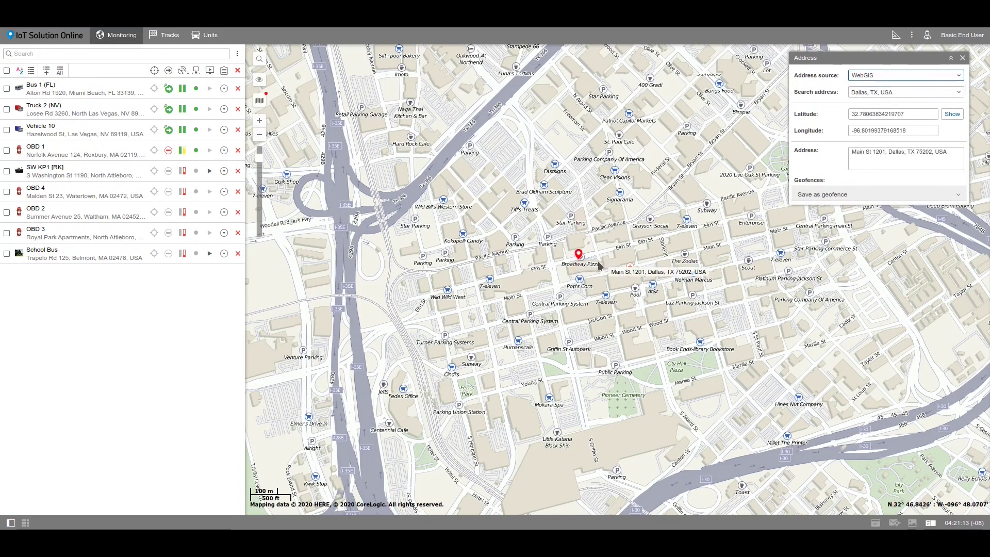
triple_click(896, 92)
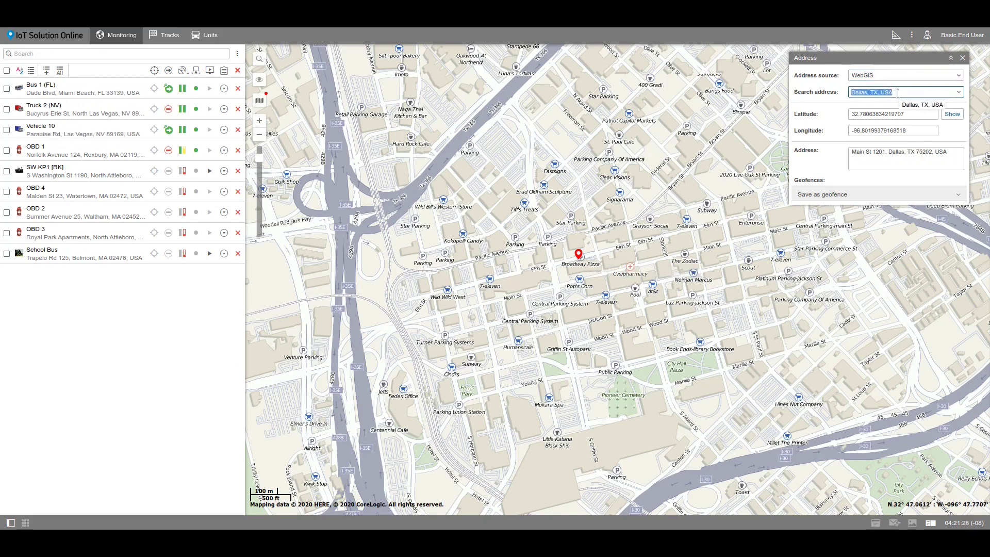
text(Harwood St 1717, Dallas, TX 75201, USA)
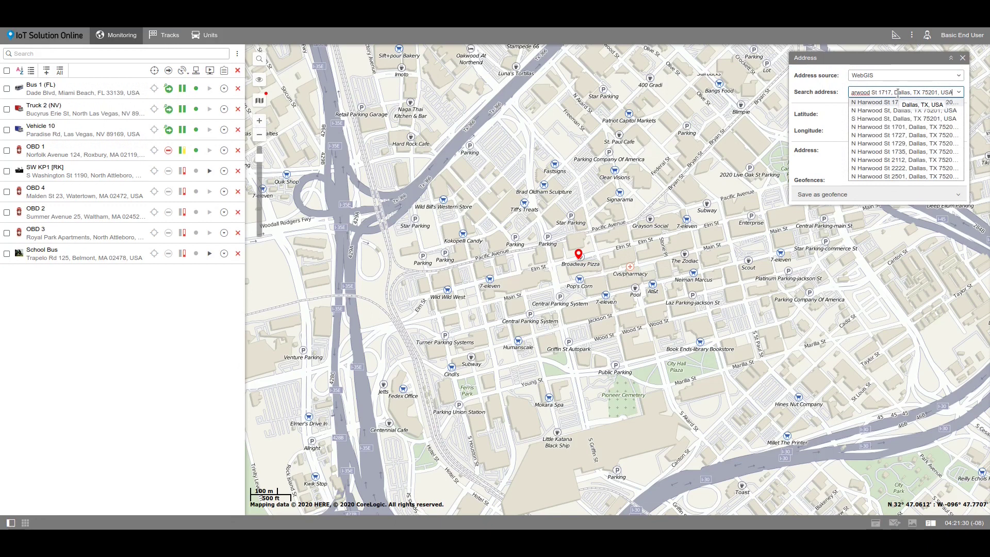
click(882, 102)
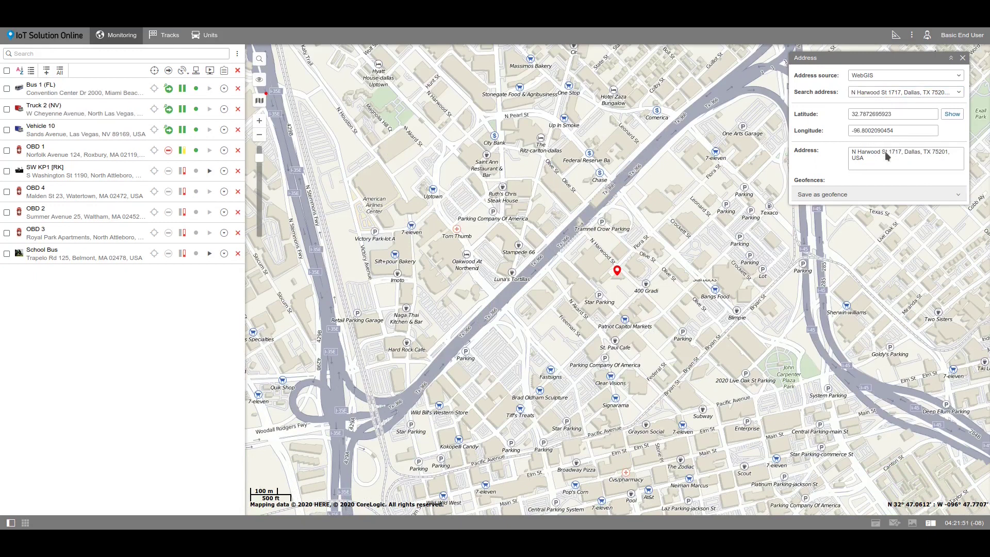
click(893, 196)
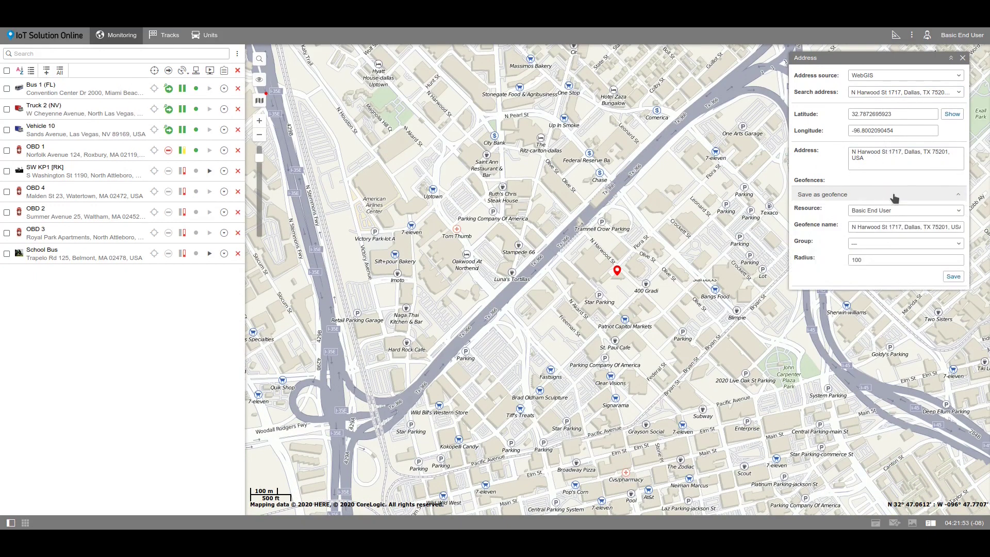
click(878, 261)
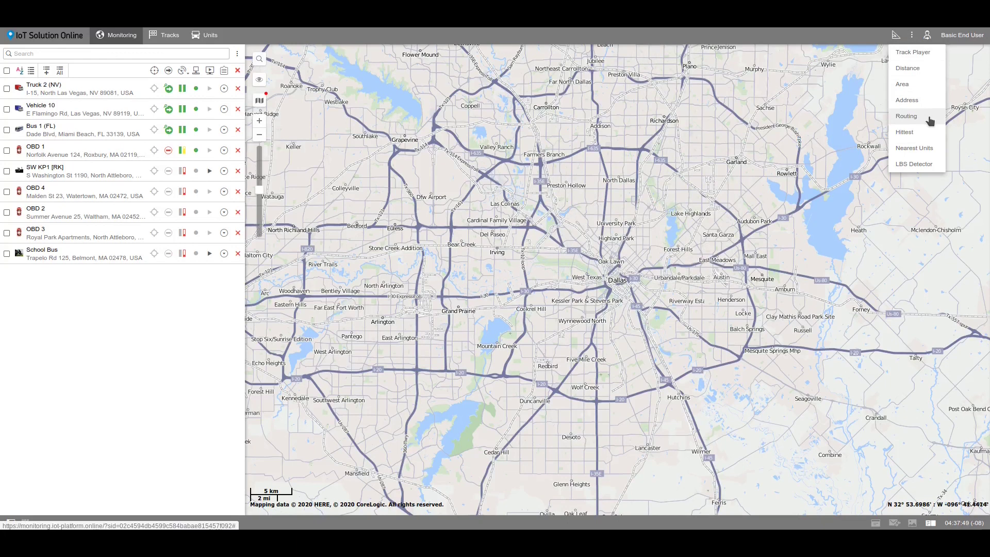
Step: Add route points Dallas Pkwy 13350 and N Central Expy 8687 in Routing by address search
click(930, 117)
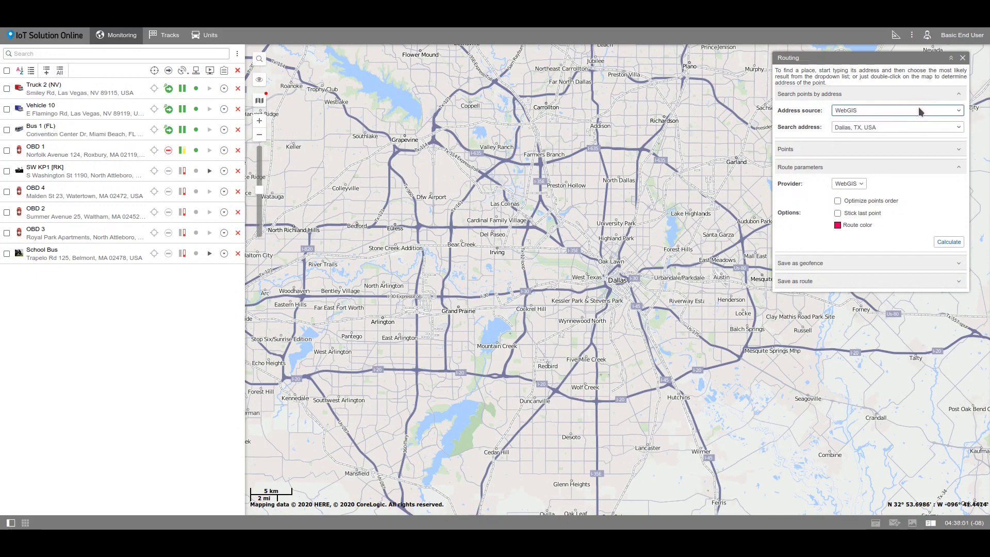
click(915, 123)
text(13350 Dallas)
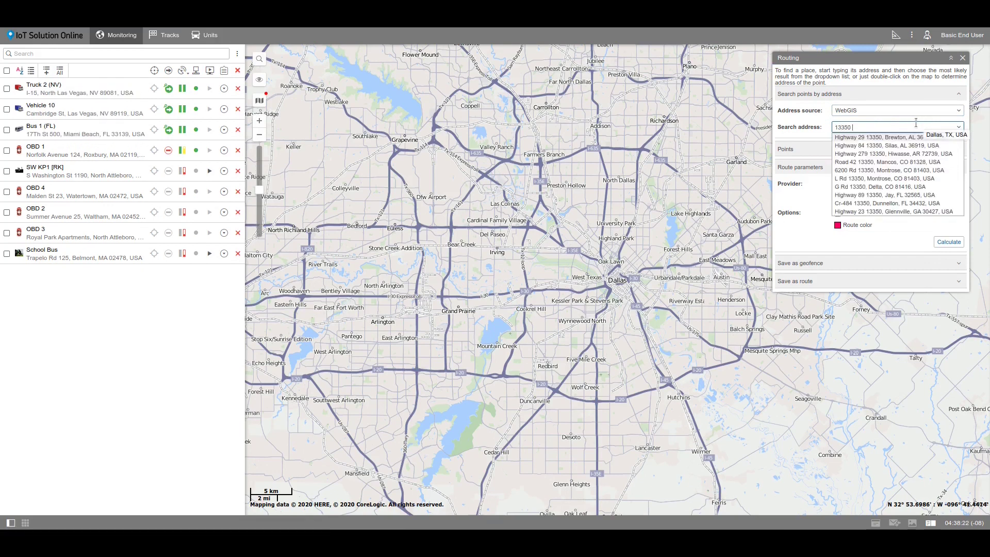
click(889, 145)
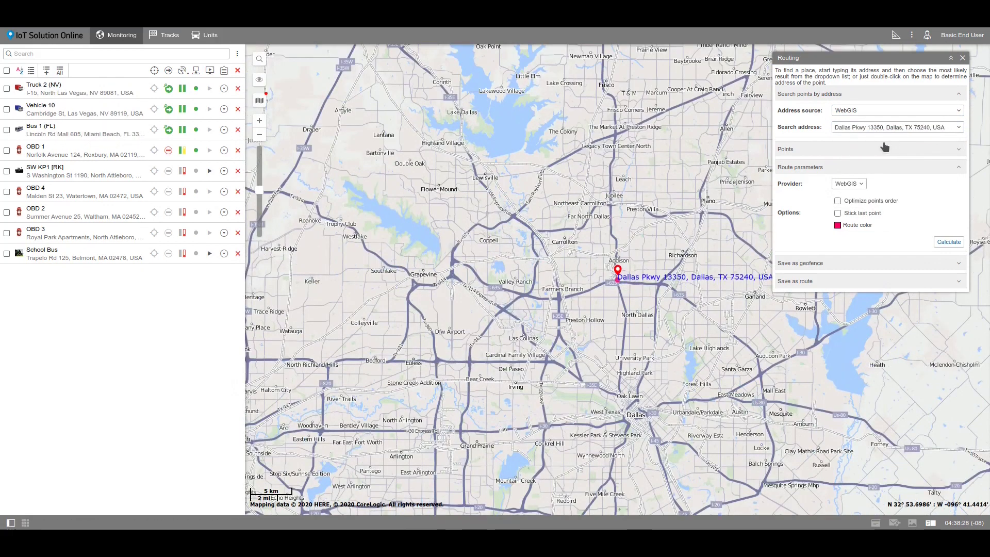
click(861, 127)
text(8687 N Cen)
text(tral Expy)
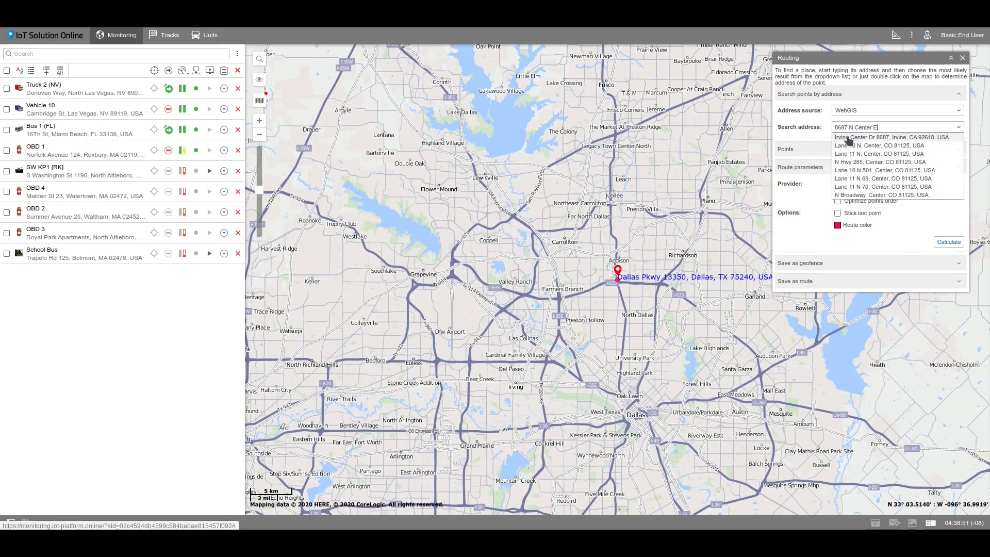
click(847, 138)
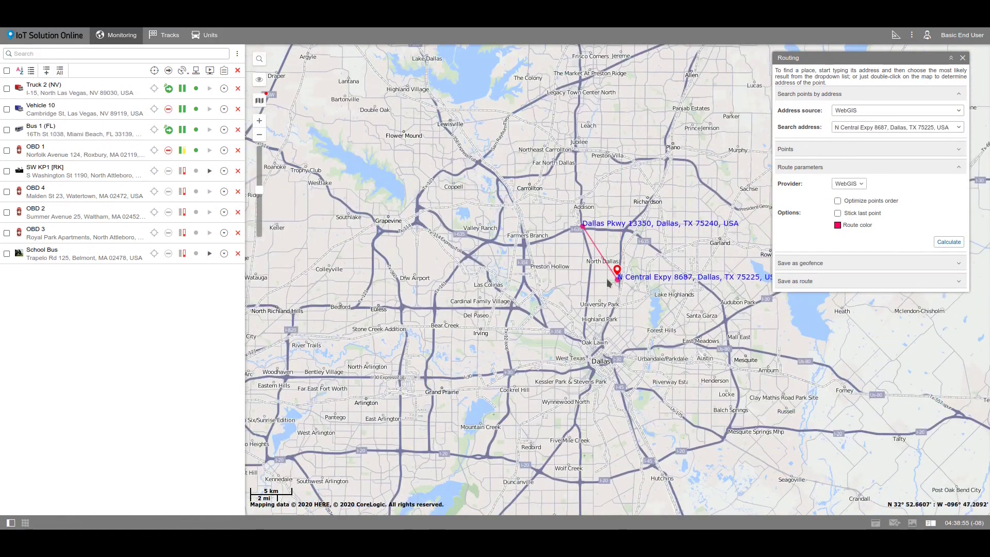
scroll(619, 254, up, 1)
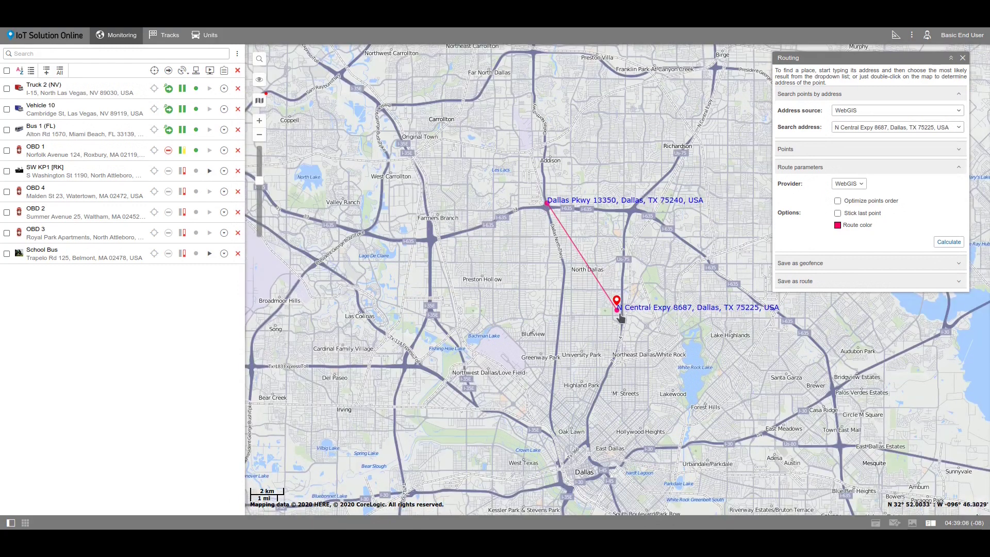
double_click(538, 221)
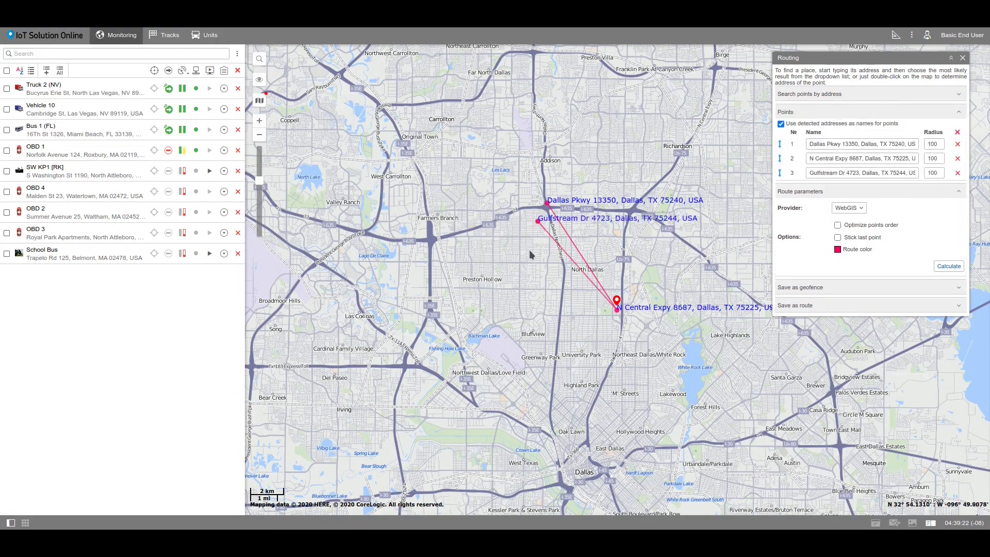
double_click(537, 264)
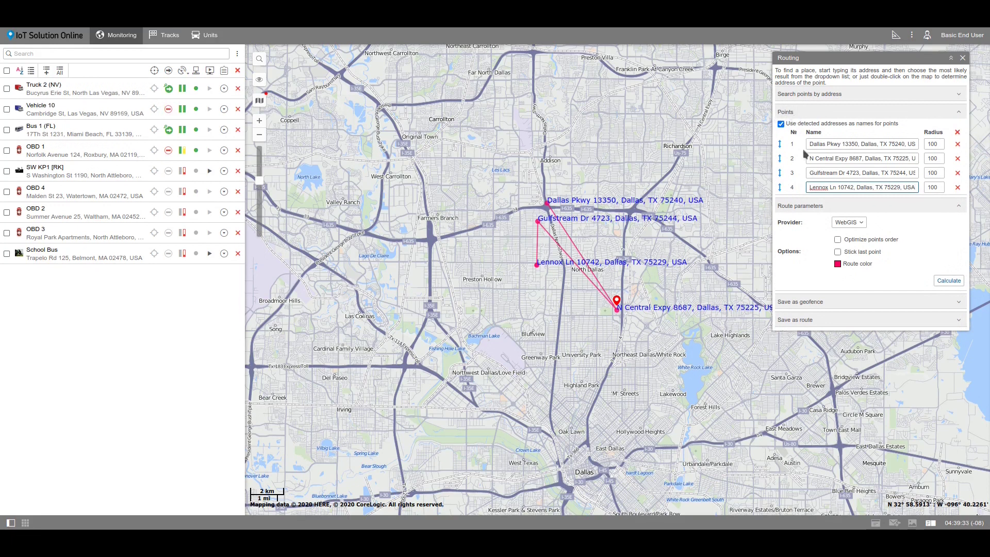
click(835, 239)
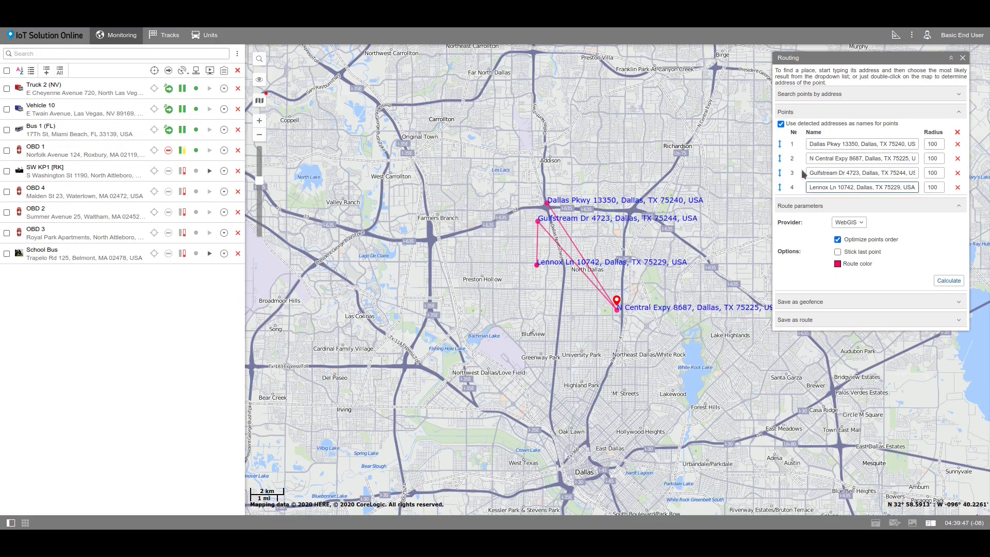
drag(780, 158, 782, 187)
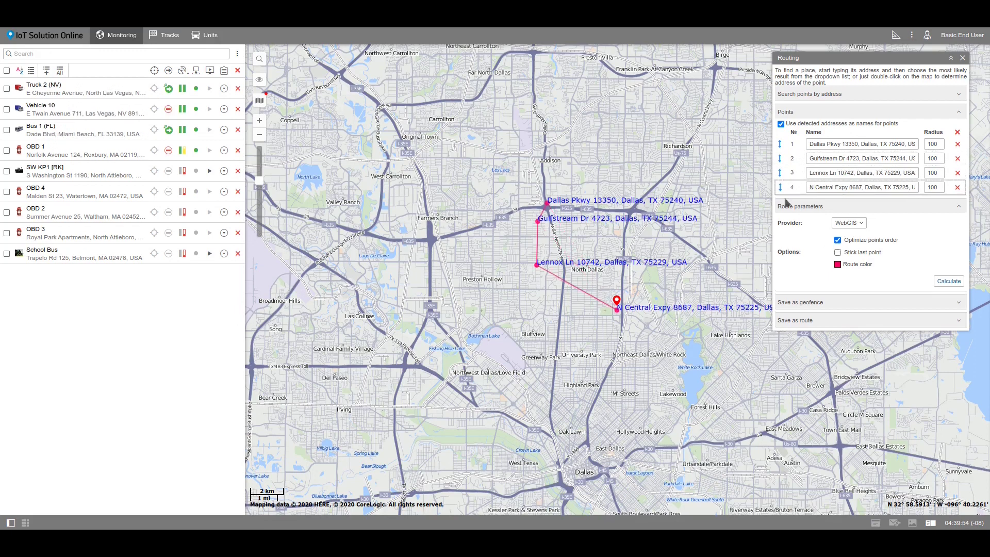
click(838, 253)
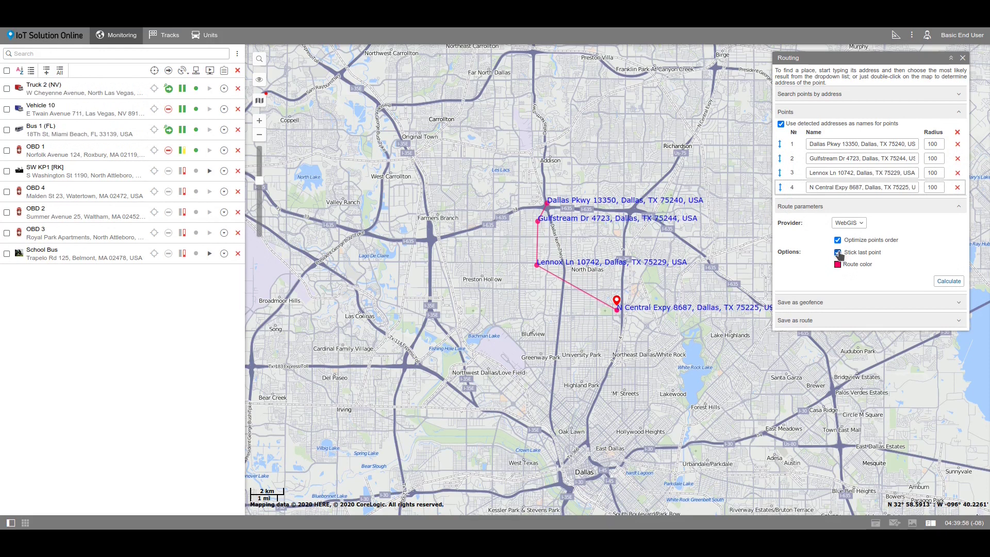
Step: Make the route line orange and calculate the 13.18 km, 14-minute route
click(838, 265)
click(837, 395)
click(837, 265)
click(809, 395)
click(838, 264)
click(875, 396)
click(858, 410)
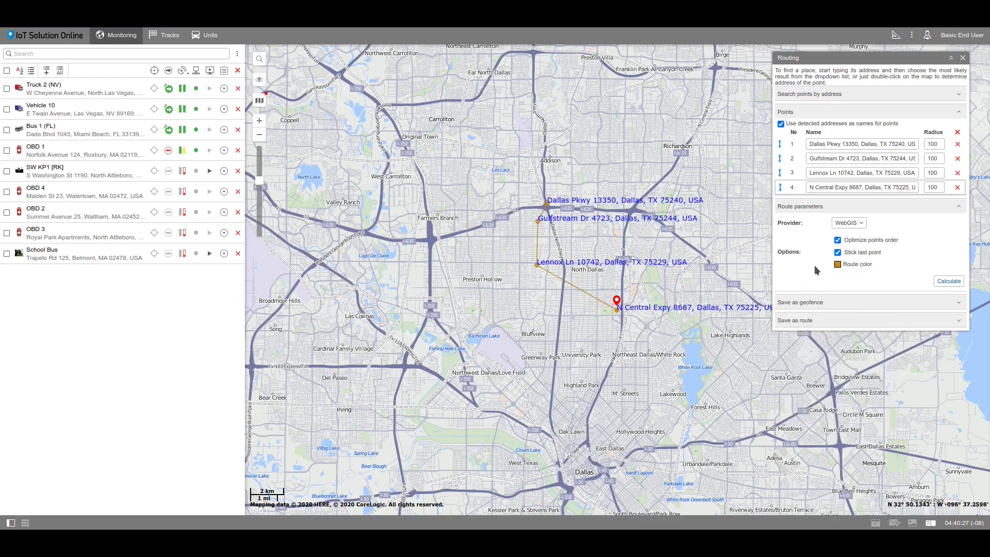
click(947, 281)
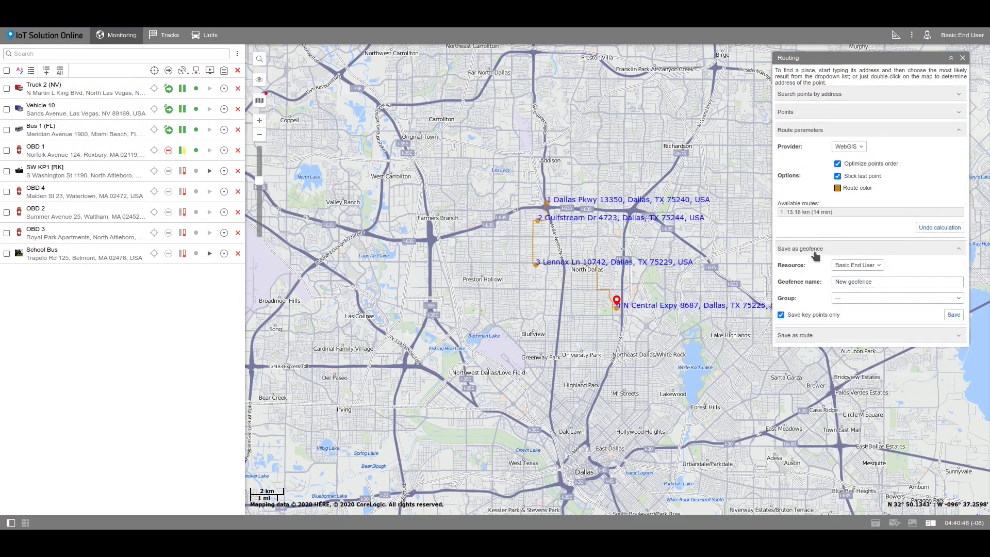
Step: Review Save as geofence options with Basic End User as resource, then show Save as route options
click(854, 266)
click(854, 268)
click(870, 282)
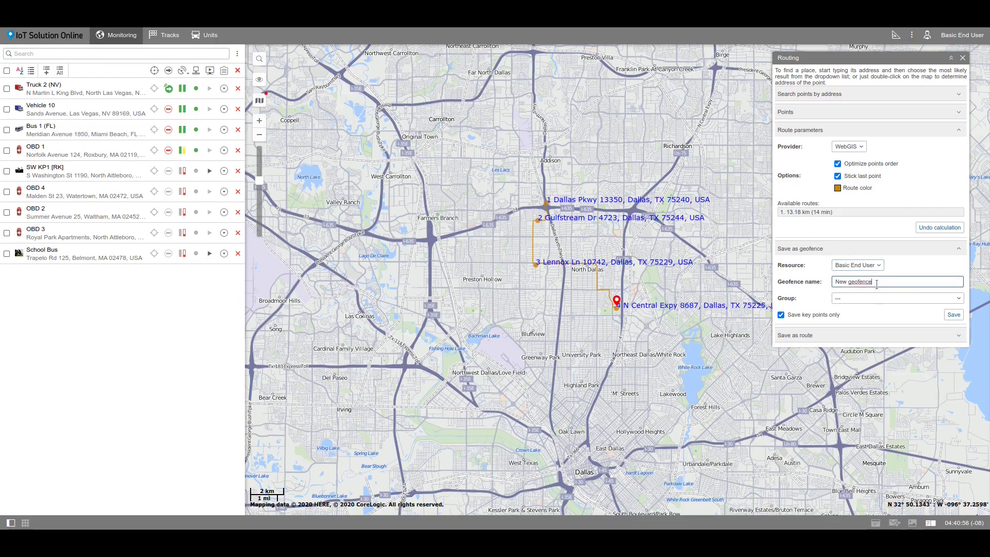
click(878, 298)
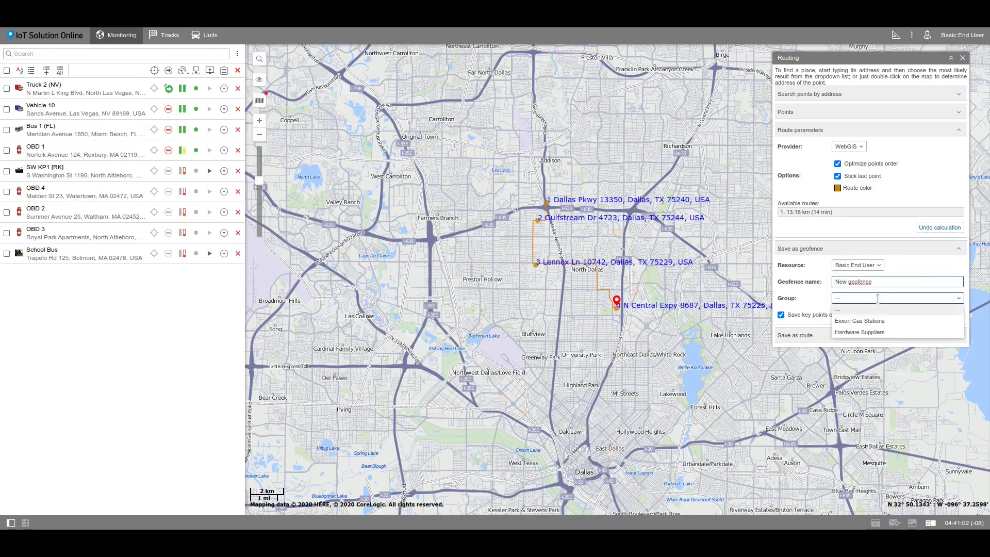
click(878, 298)
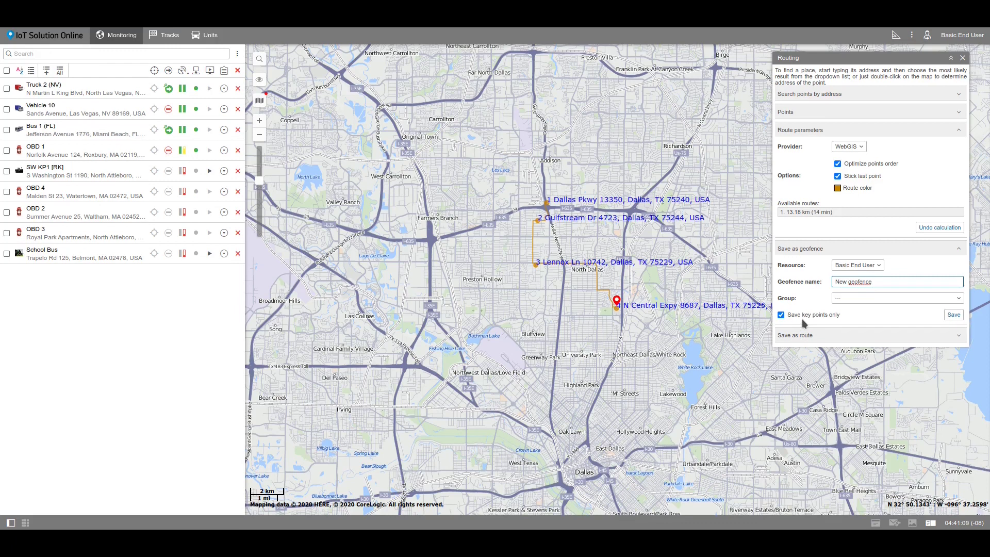
click(823, 336)
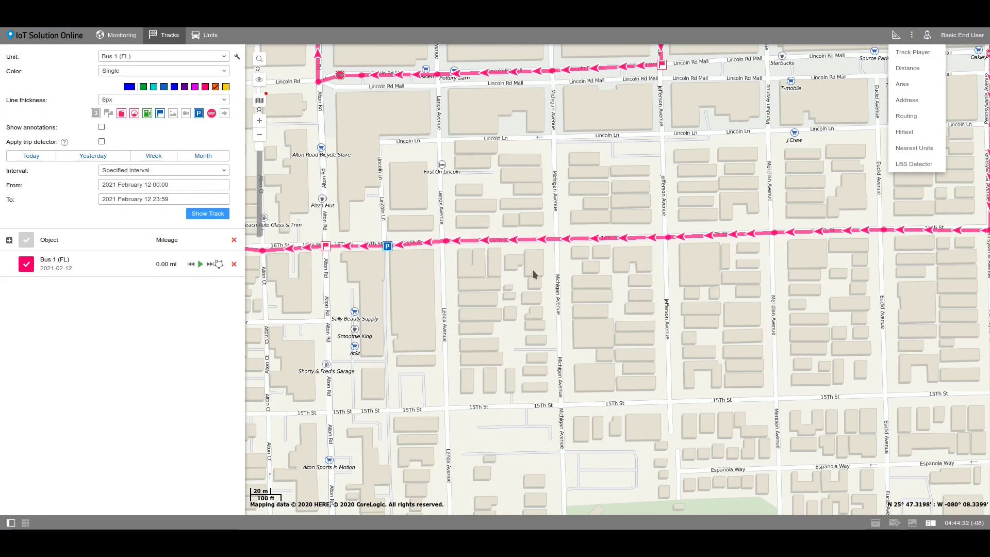
Step: Inspect a Bus 1 (FL) track point on 16th St with the Hittest tool
click(912, 135)
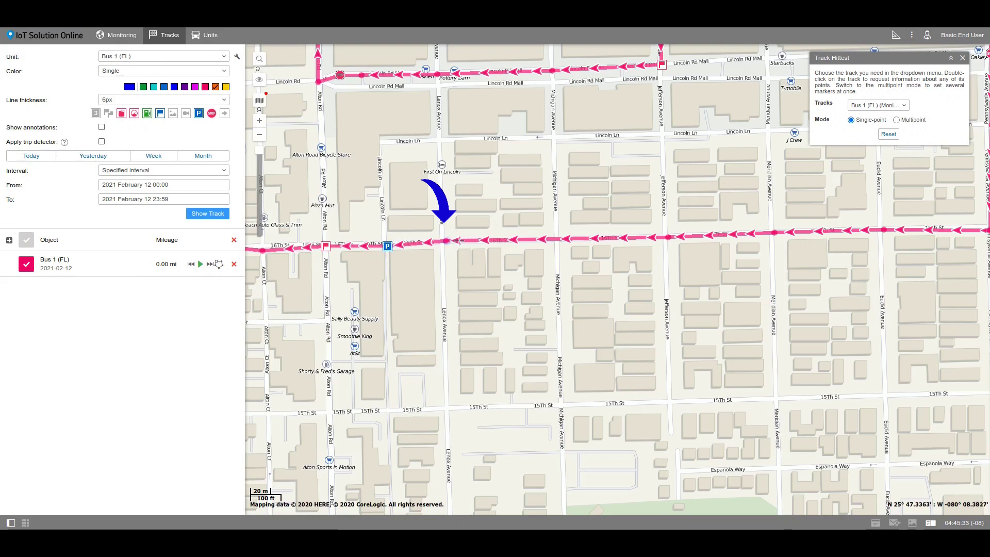
double_click(445, 241)
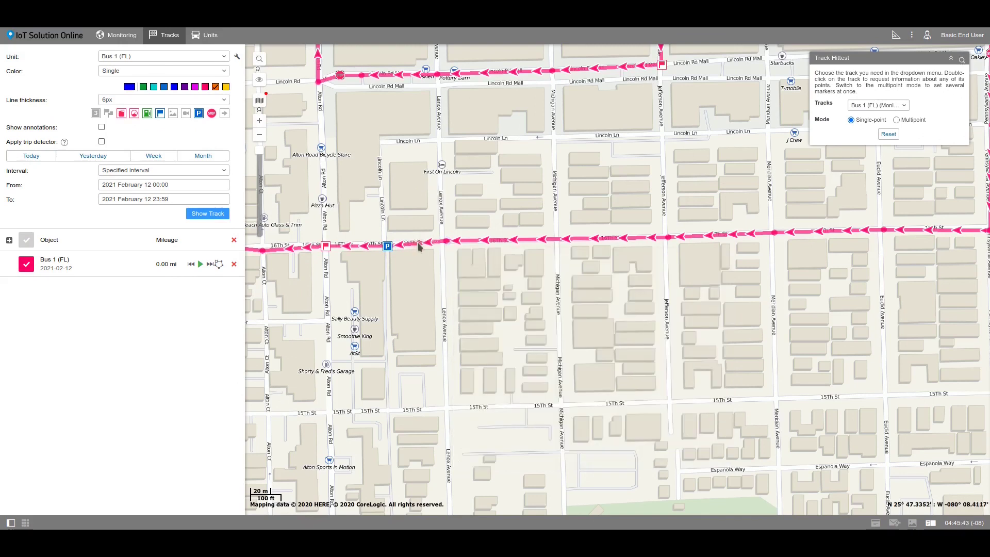
double_click(417, 246)
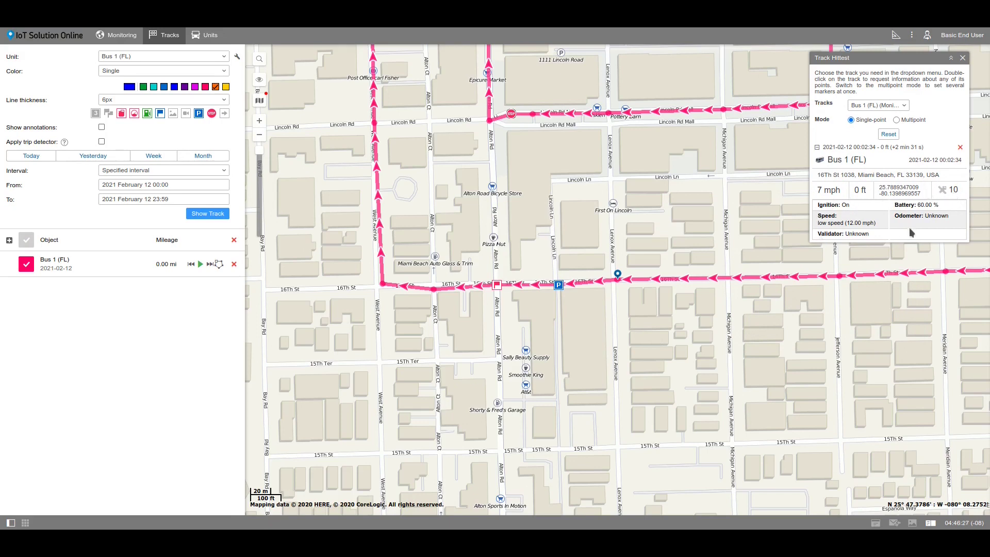
Step: Switch Hittest to Multipoint mode and inspect a second Bus 1 track point
click(912, 121)
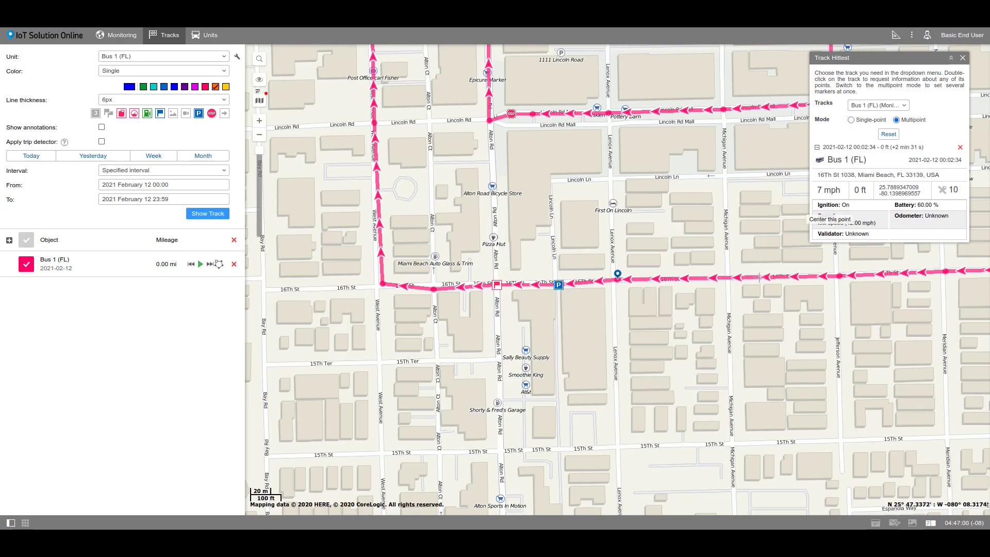
double_click(840, 276)
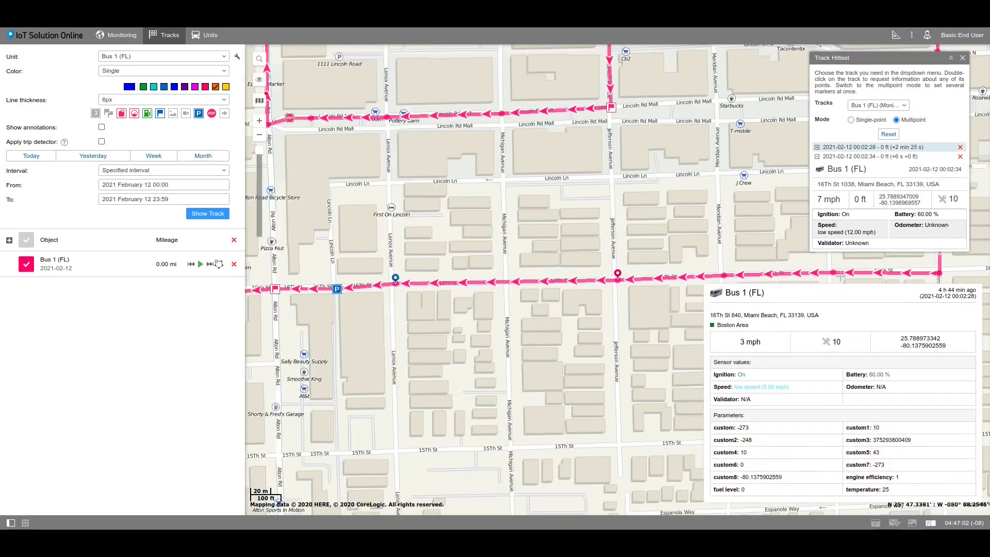
click(817, 147)
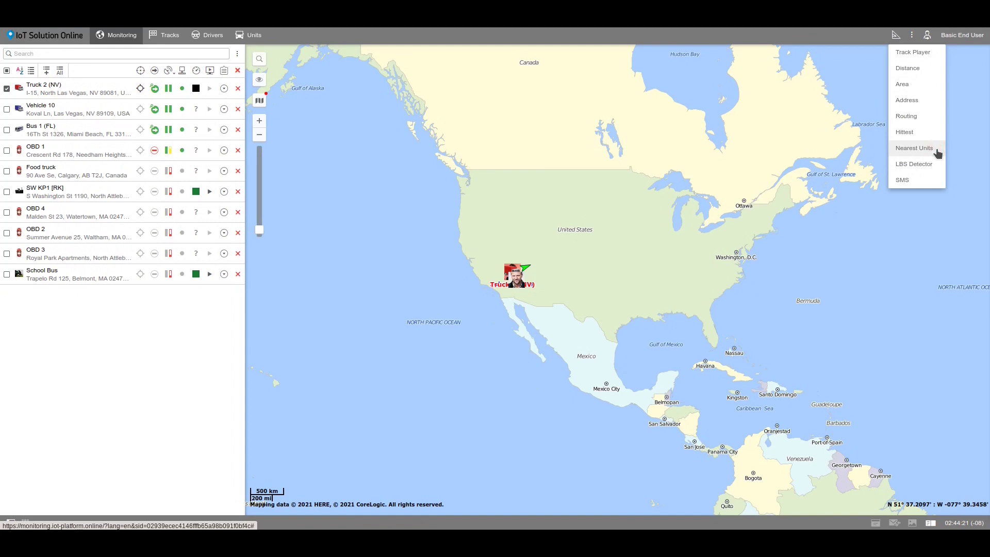
Step: Find the 5 nearest units to Dallas, TX
click(938, 153)
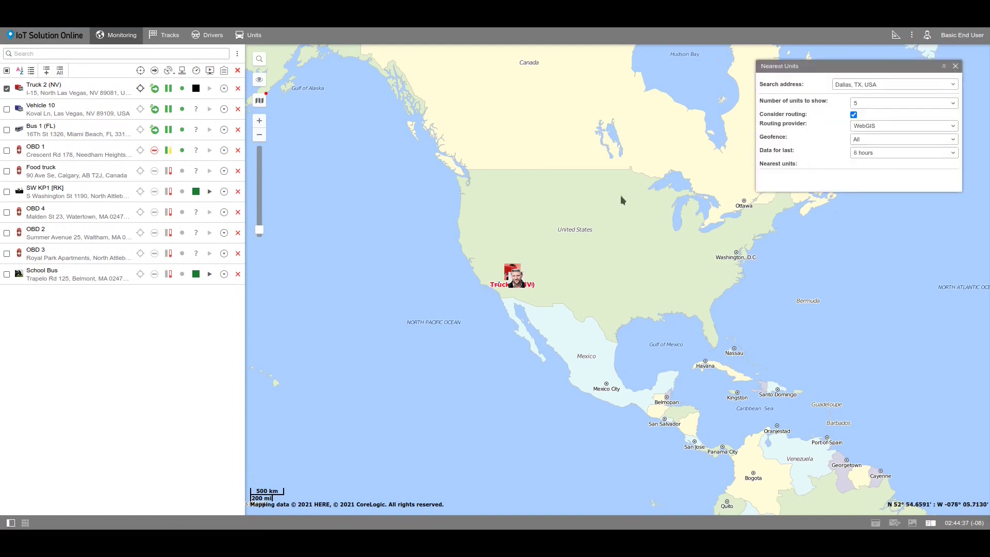
click(580, 228)
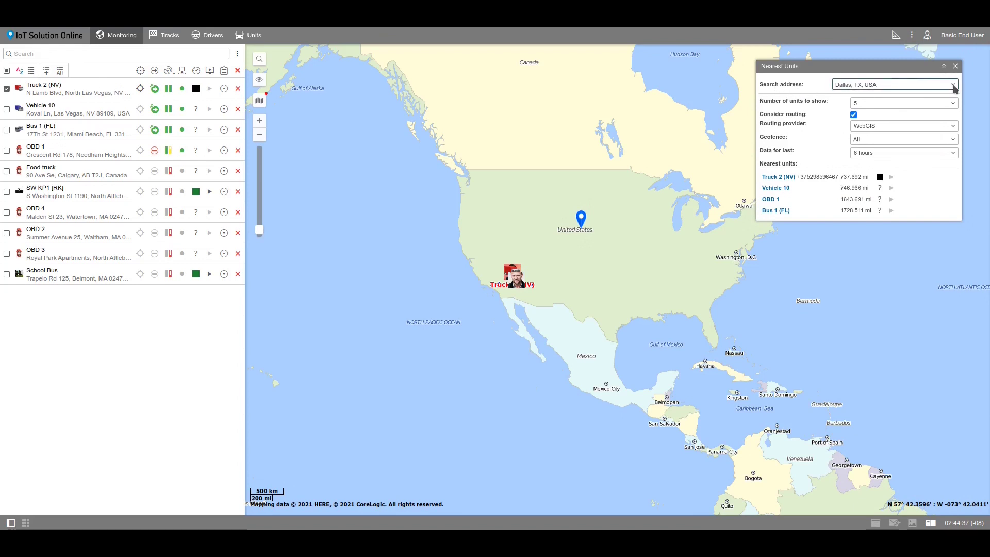
click(889, 104)
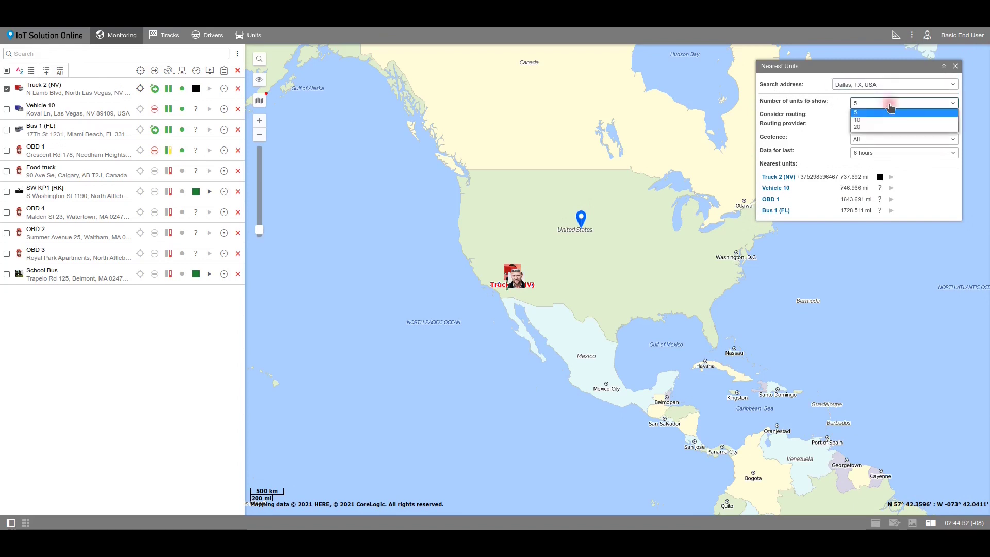
click(892, 111)
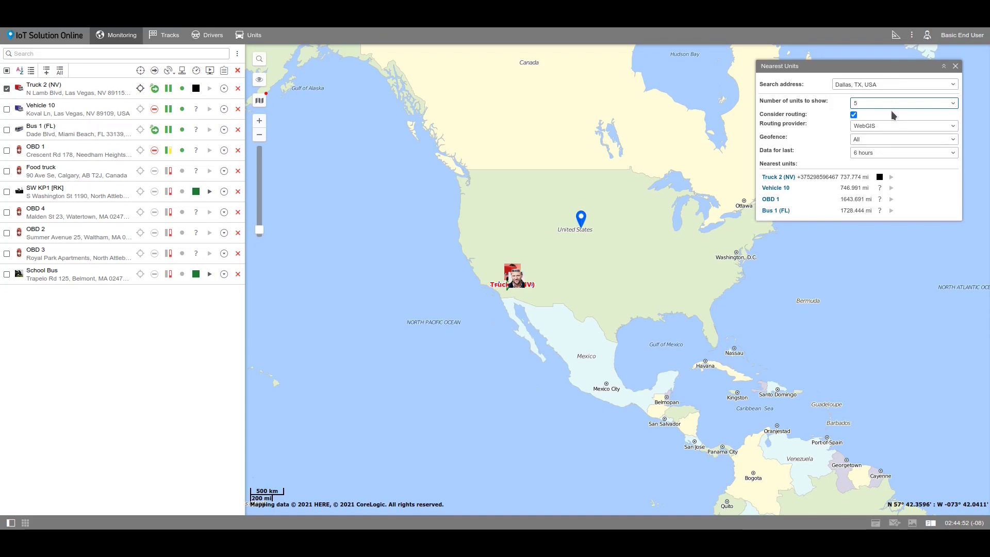
Step: Keep WebGIS road routing, all geofences and 6-hour data age, then zoom onto Truck 2 (NV)
click(853, 115)
click(853, 115)
click(874, 129)
click(876, 134)
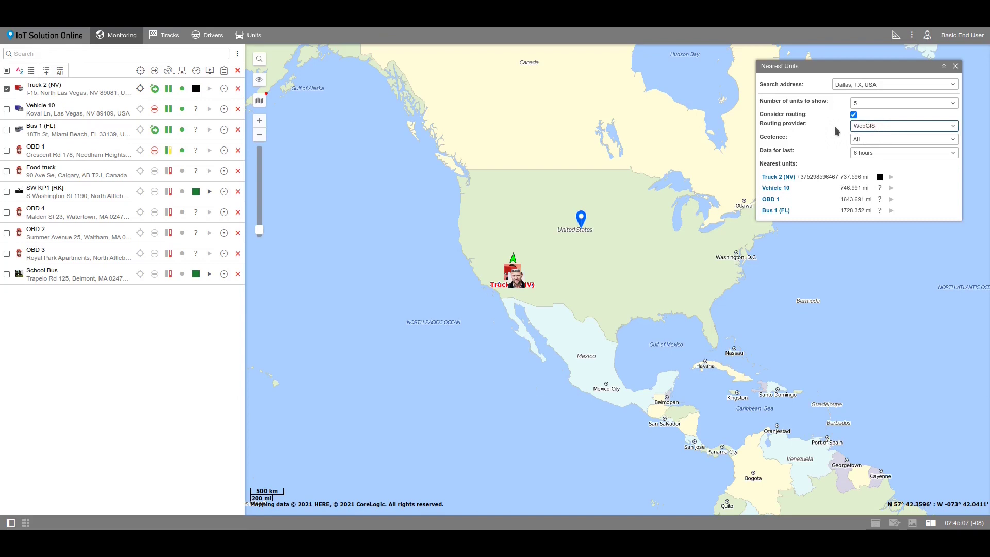
click(865, 139)
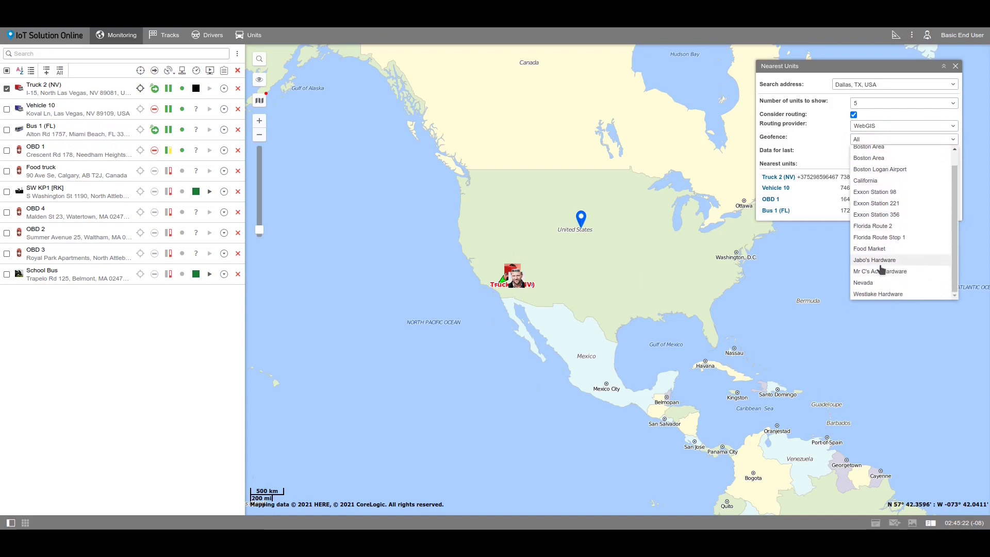
click(876, 139)
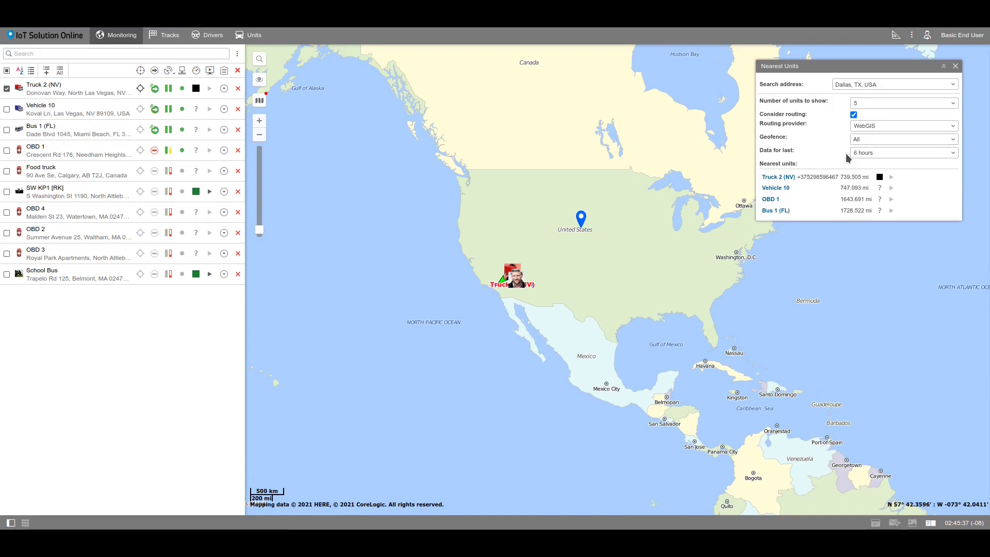
click(859, 154)
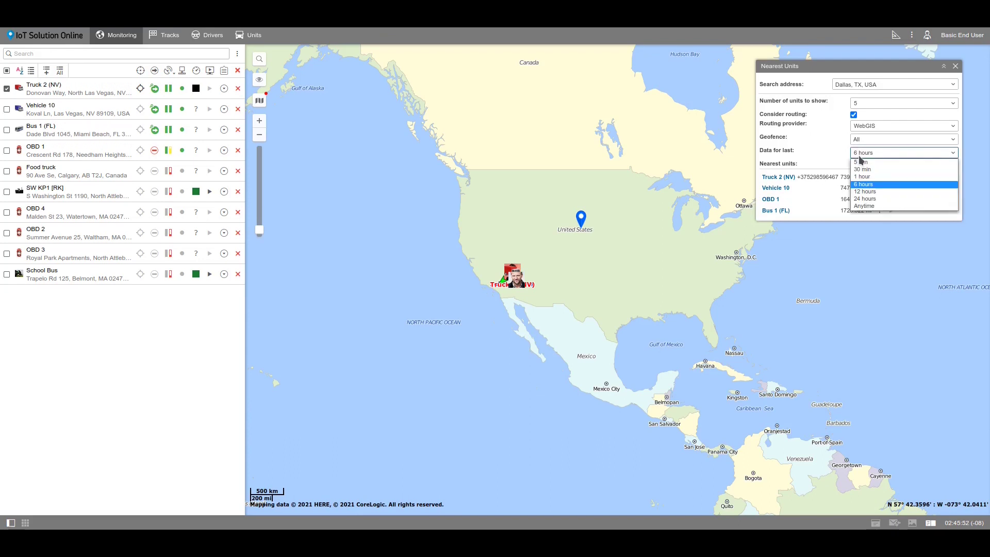
click(869, 185)
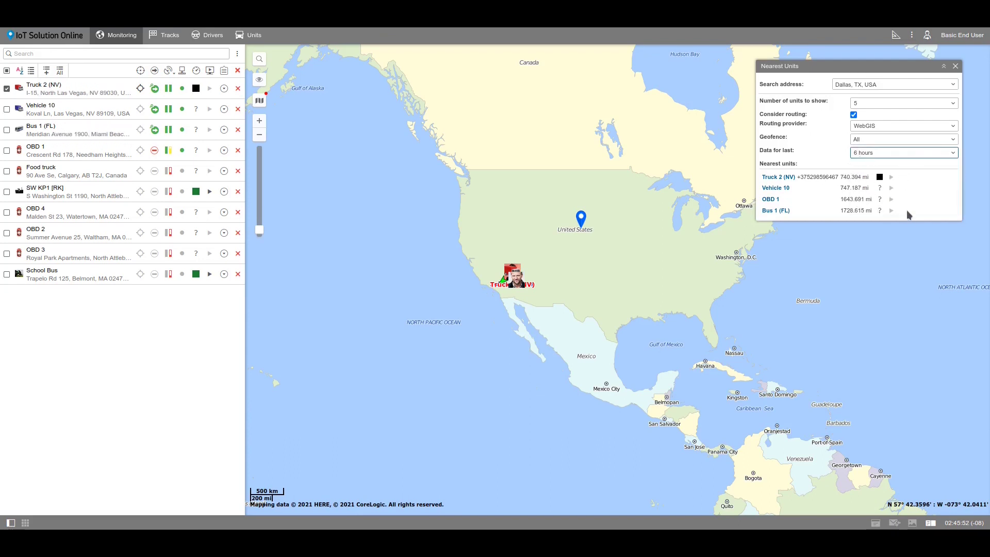
click(780, 178)
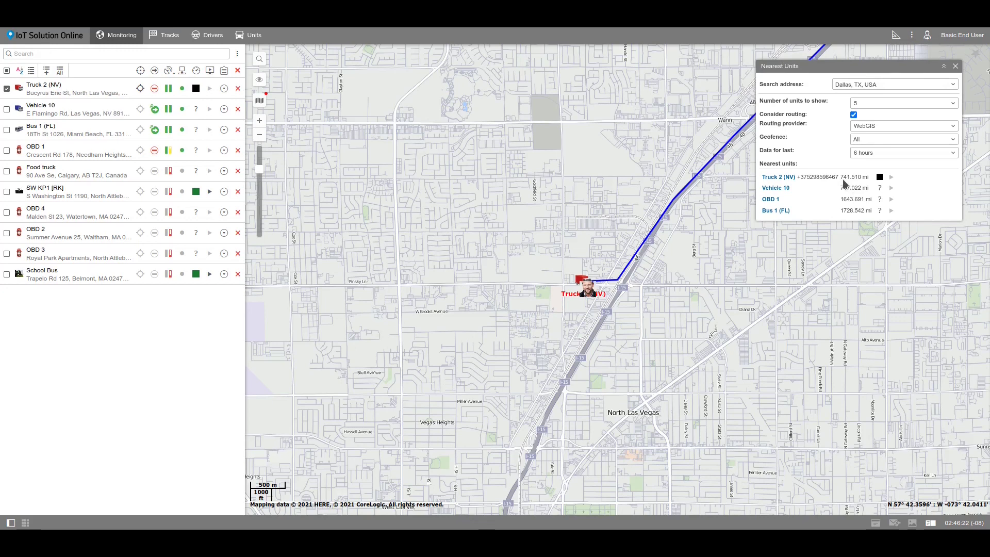
Step: Close the Nearest Units results and bring the map back to Dallas–Fort Worth
mouse_move(880, 184)
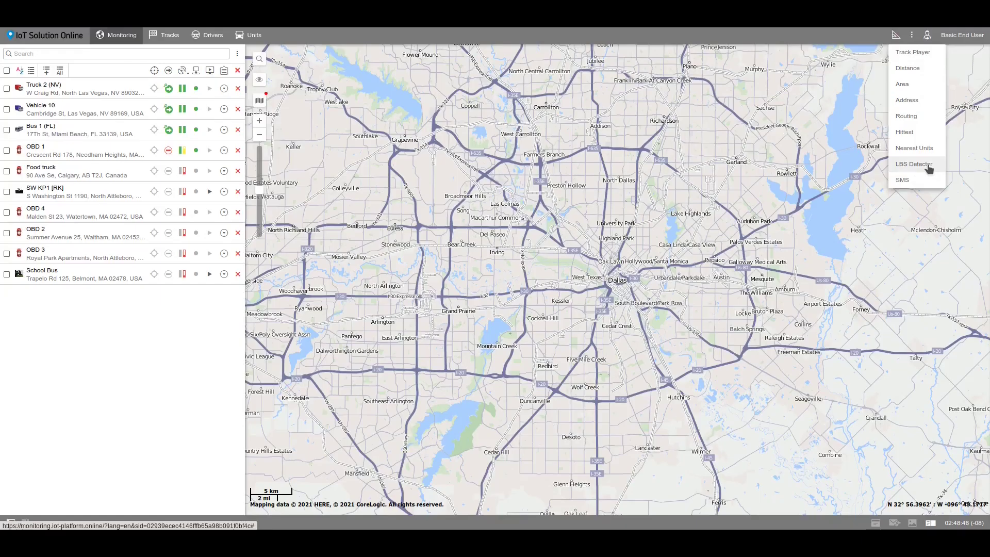
click(914, 163)
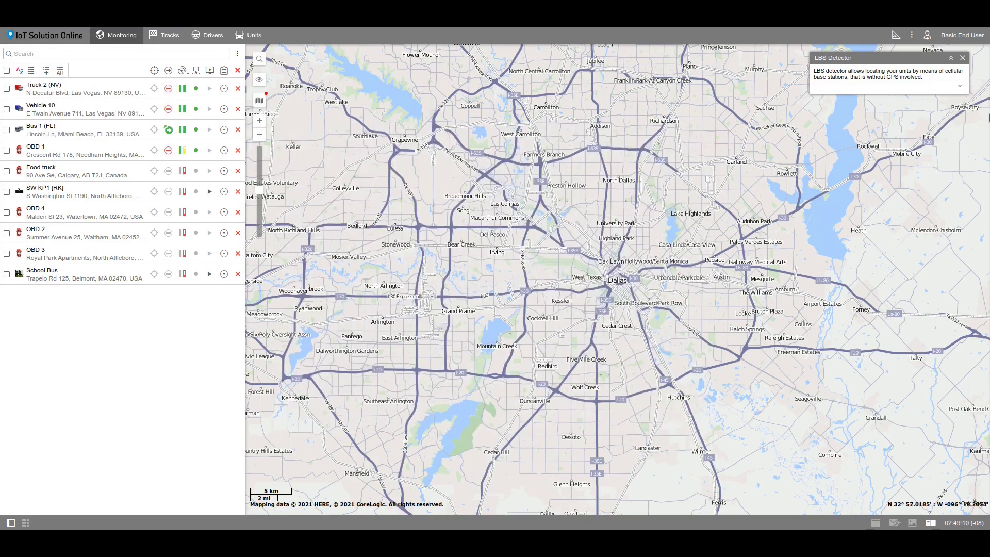
click(960, 86)
click(932, 100)
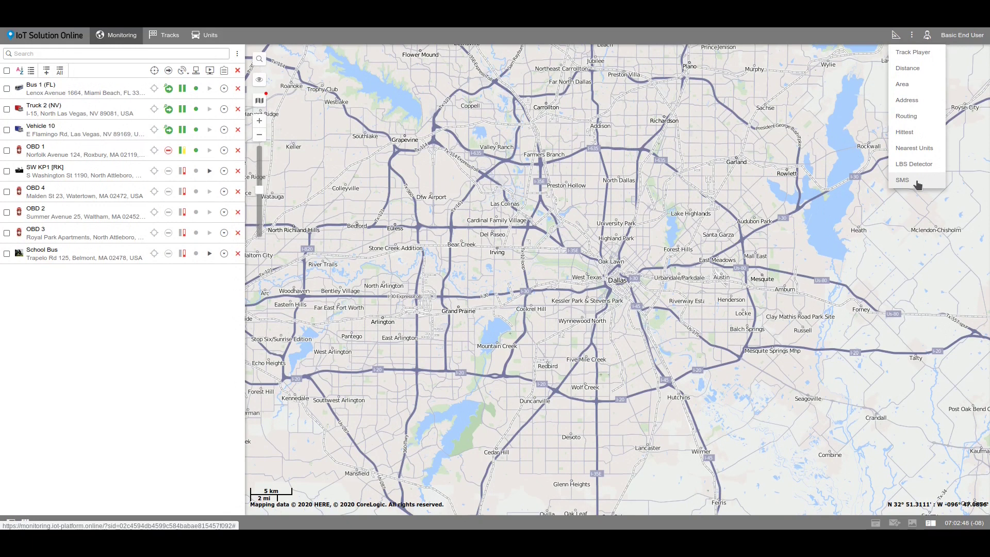
Step: Draft an SMS reading 'Hello' to a driver's phone number, keeping Drivers as recipients
click(903, 180)
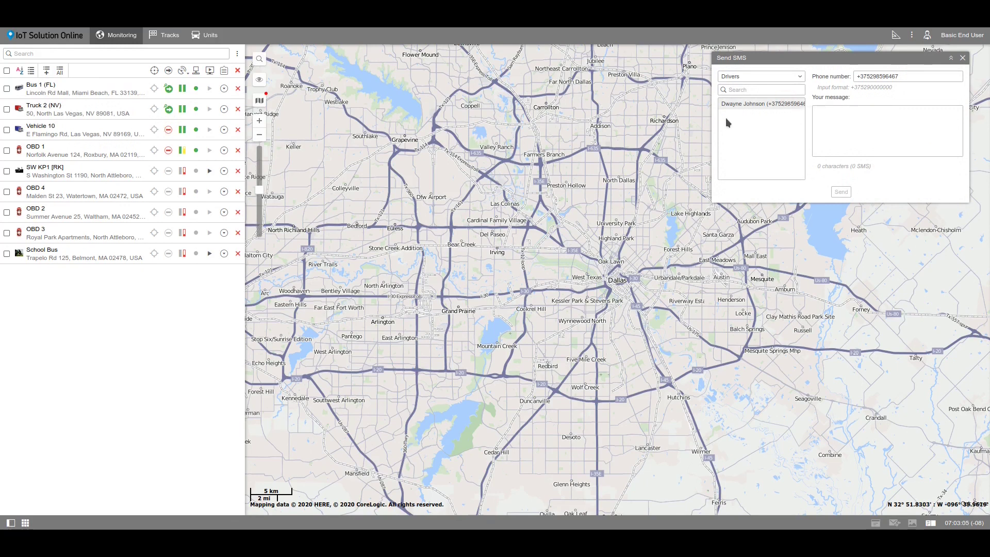
click(744, 77)
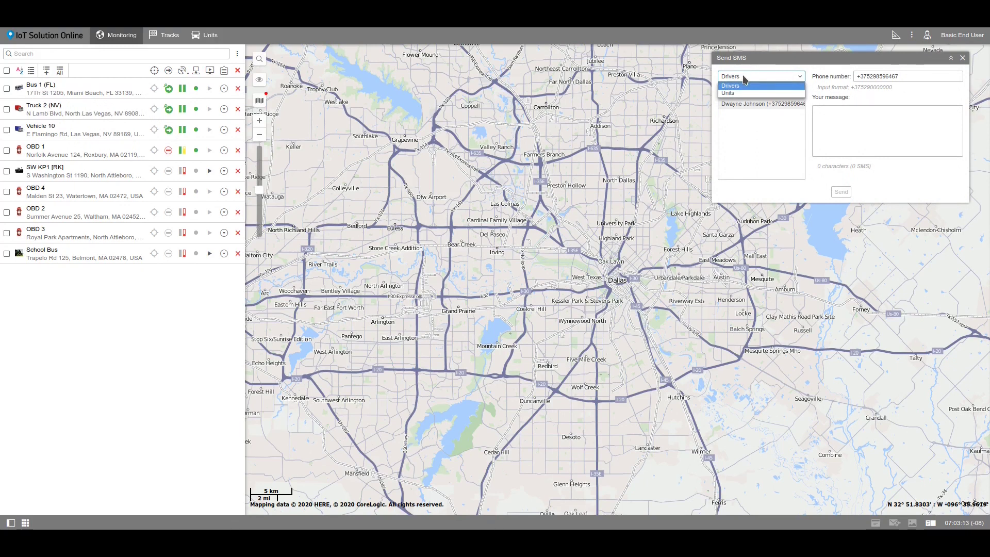
click(744, 79)
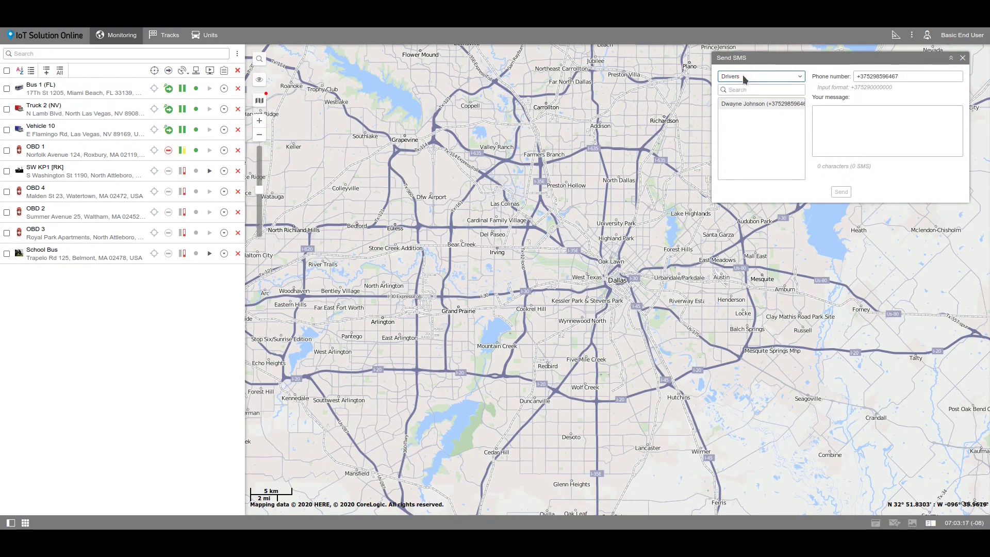
click(905, 77)
drag(904, 77, 855, 76)
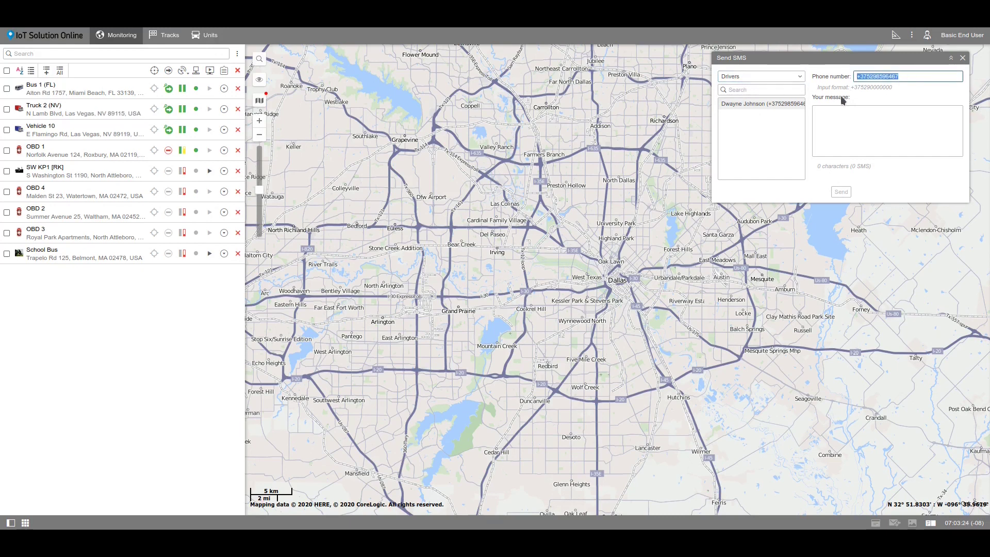
click(854, 112)
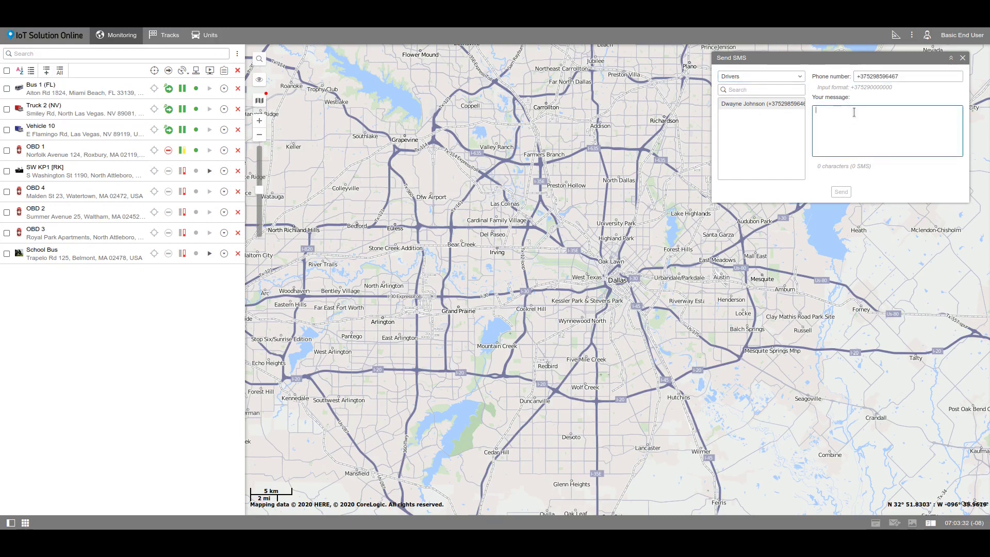
text(Hello)
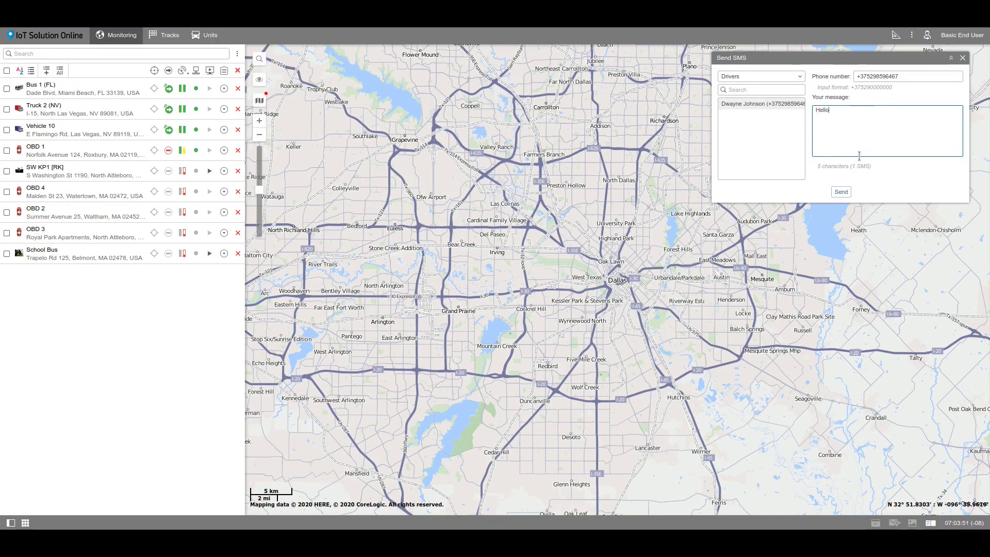